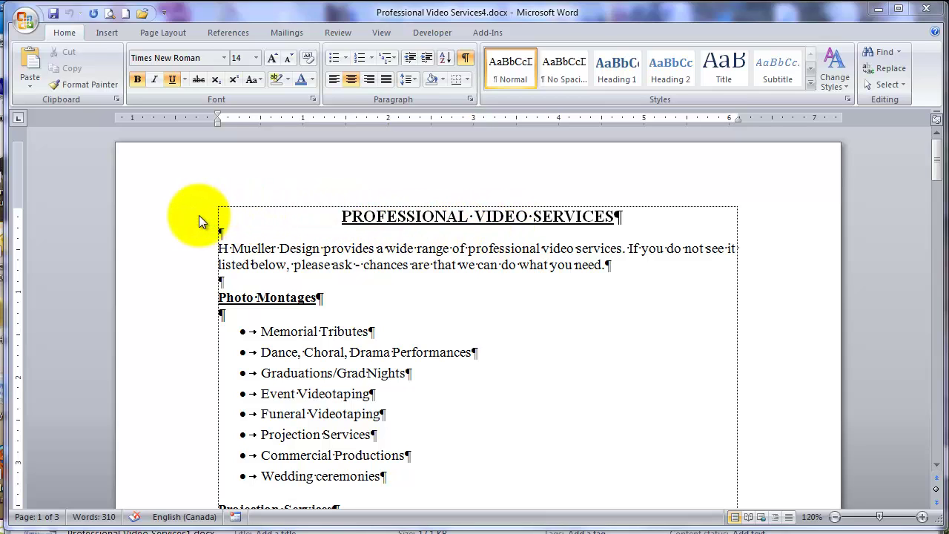
Remove the underline from the PROFESSIONAL VIDEO SERVICES title line.
click(377, 220)
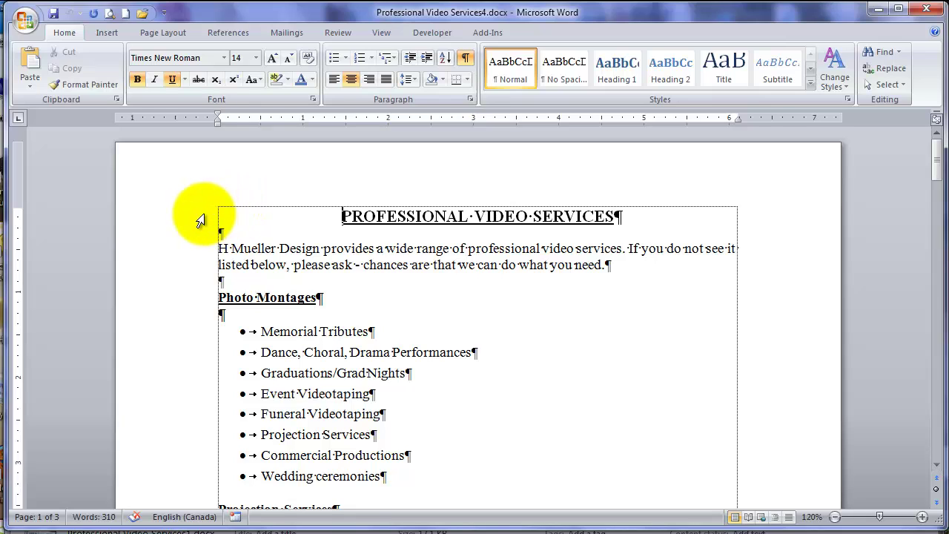
click(200, 220)
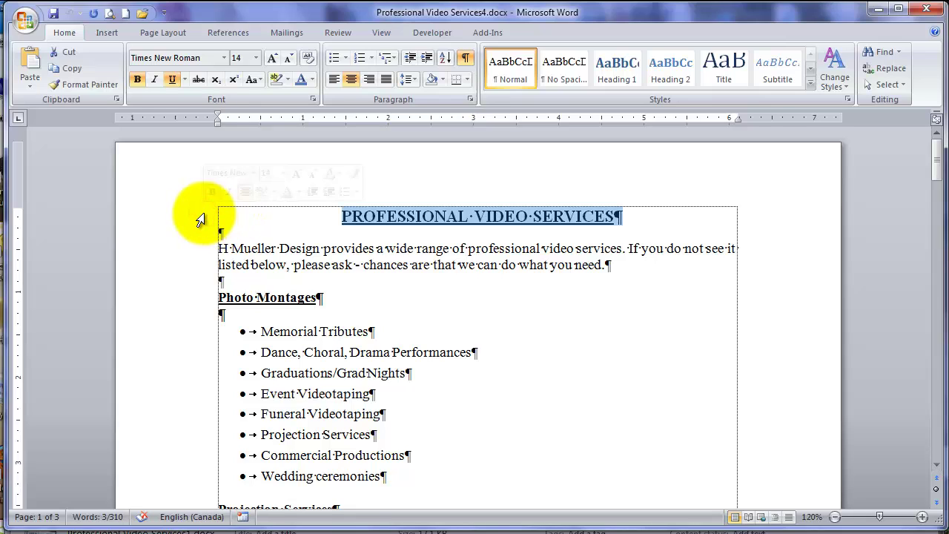
click(173, 84)
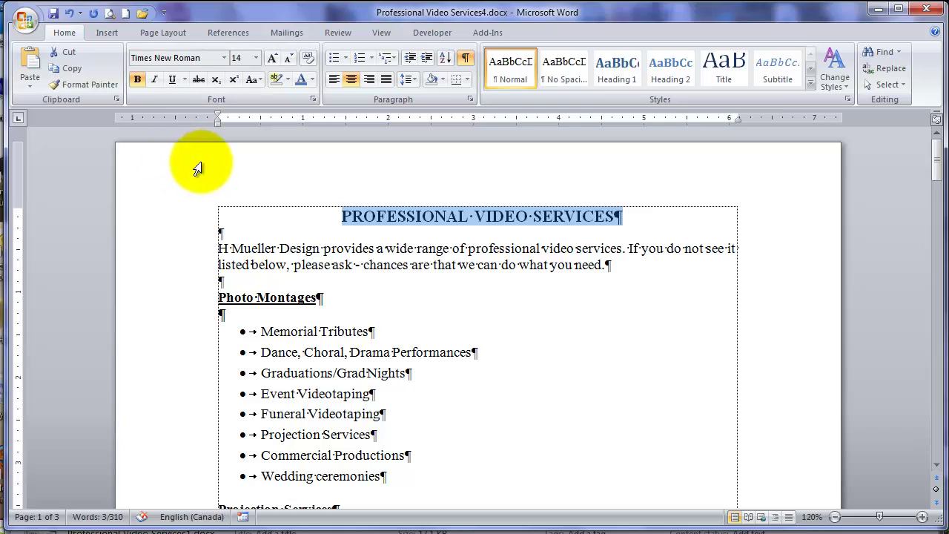
click(528, 240)
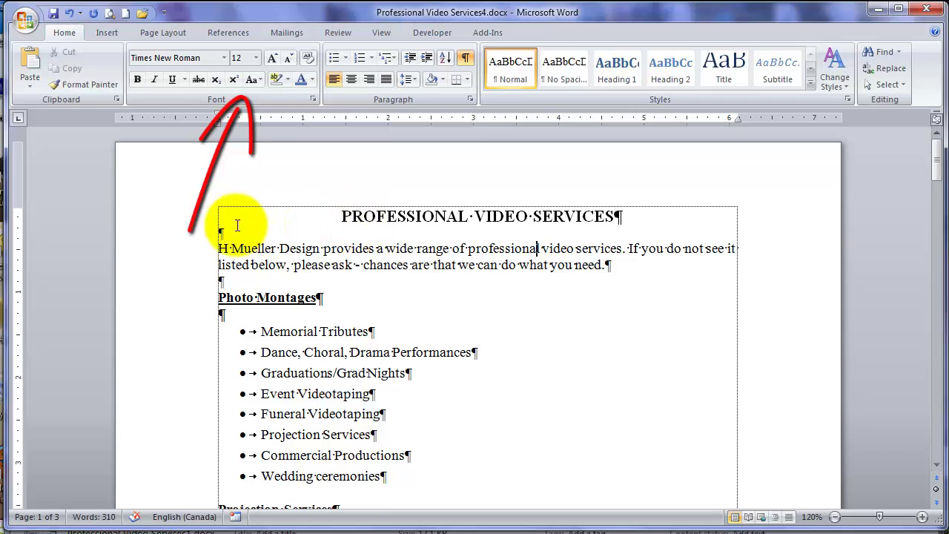
Try Sentence case on the document title and finally set its case to Capitalize Each Word.
click(190, 224)
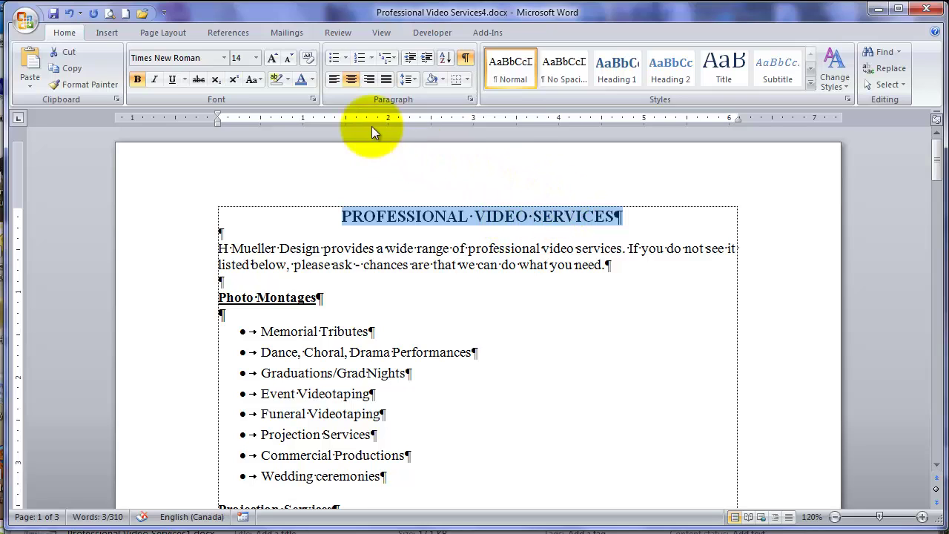
click(260, 81)
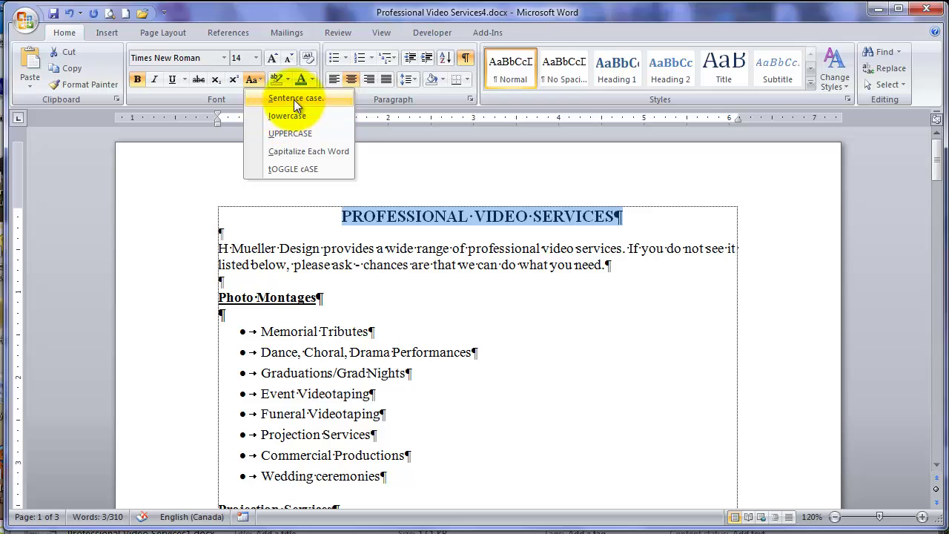
click(294, 99)
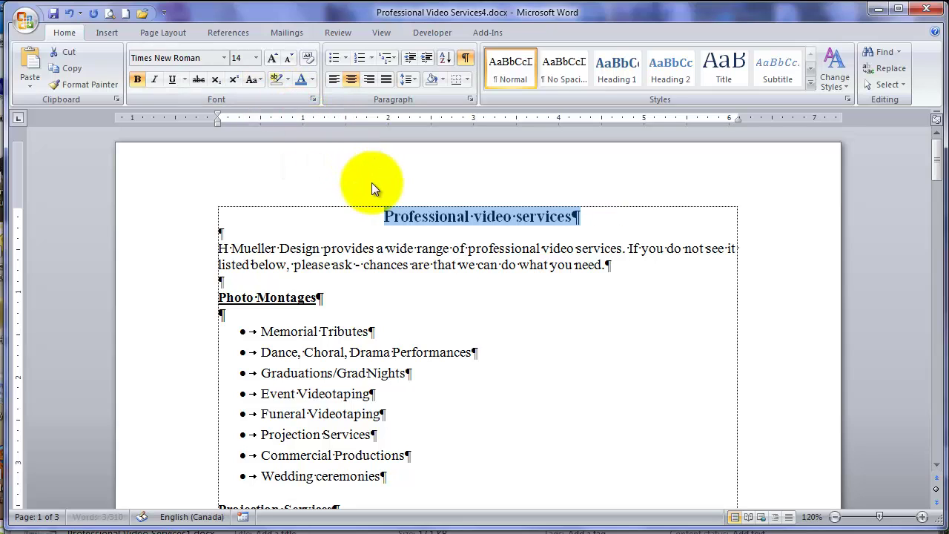
click(261, 81)
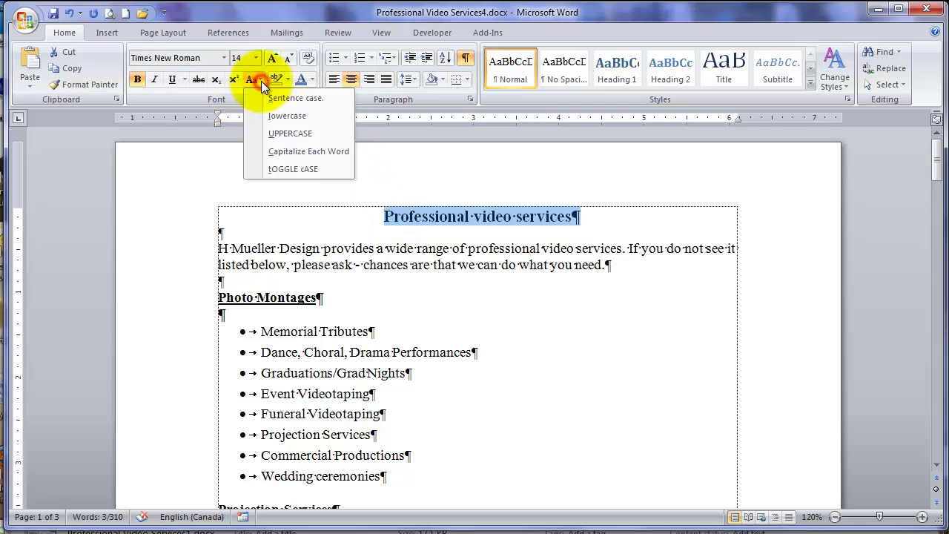
click(287, 152)
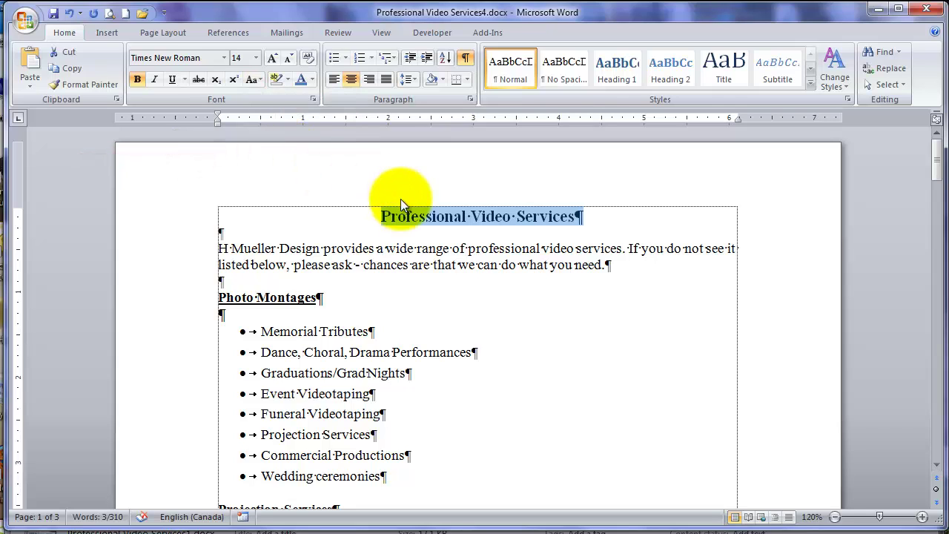
click(604, 225)
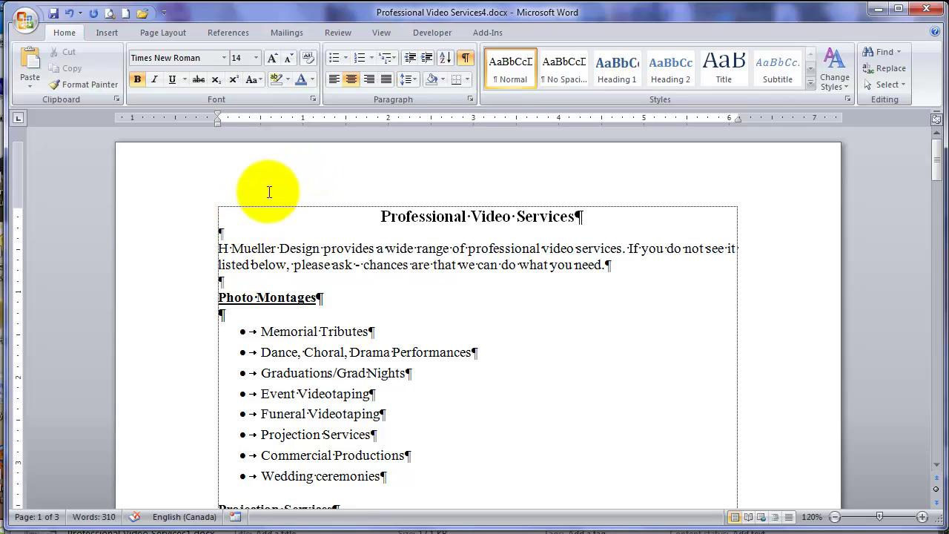
Enlarge the Professional Video Services title to 18 pt.
click(206, 216)
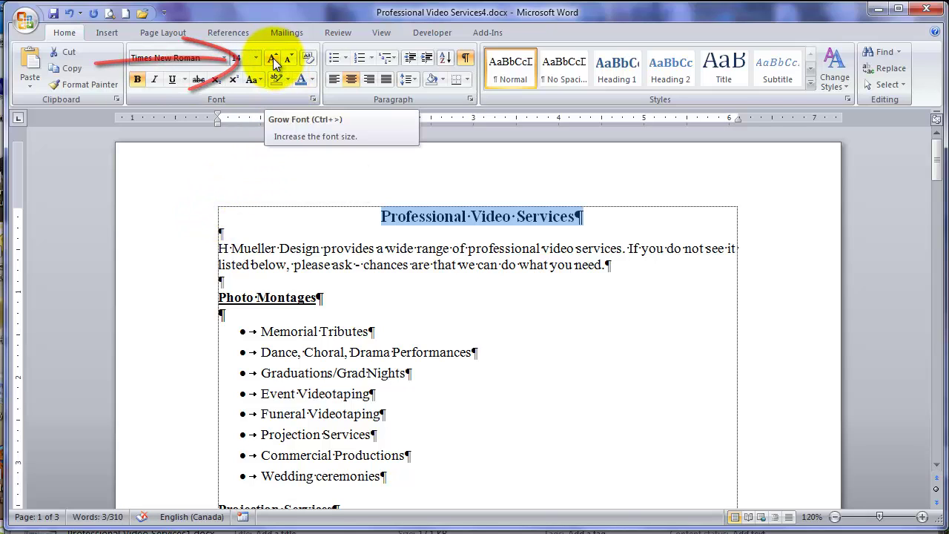
click(273, 58)
click(273, 58)
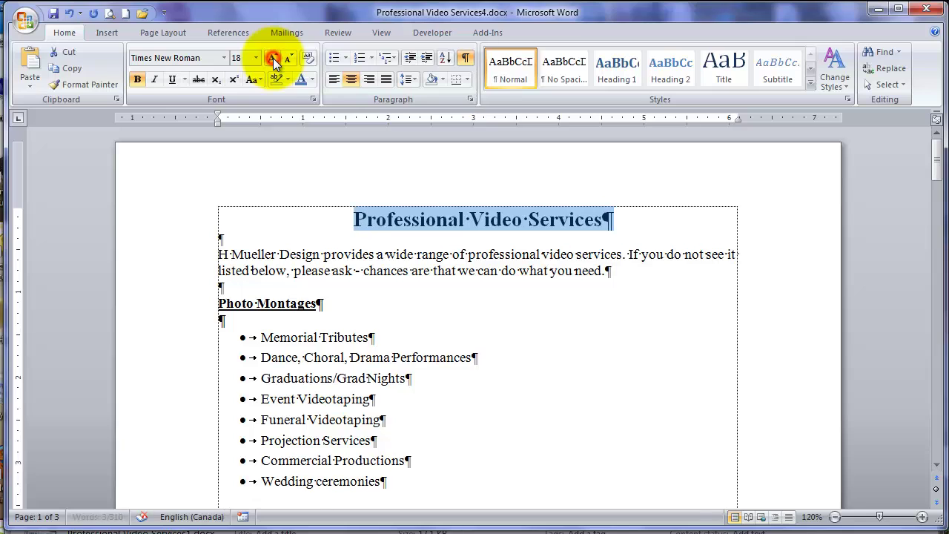
click(324, 270)
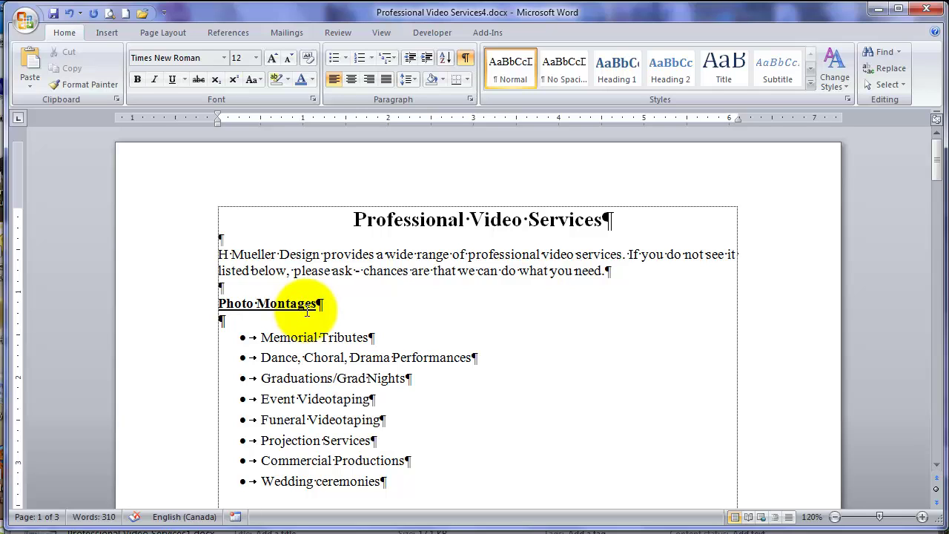
Remove the underline from the Photo Montages heading and enlarge it to 14 pt.
click(191, 309)
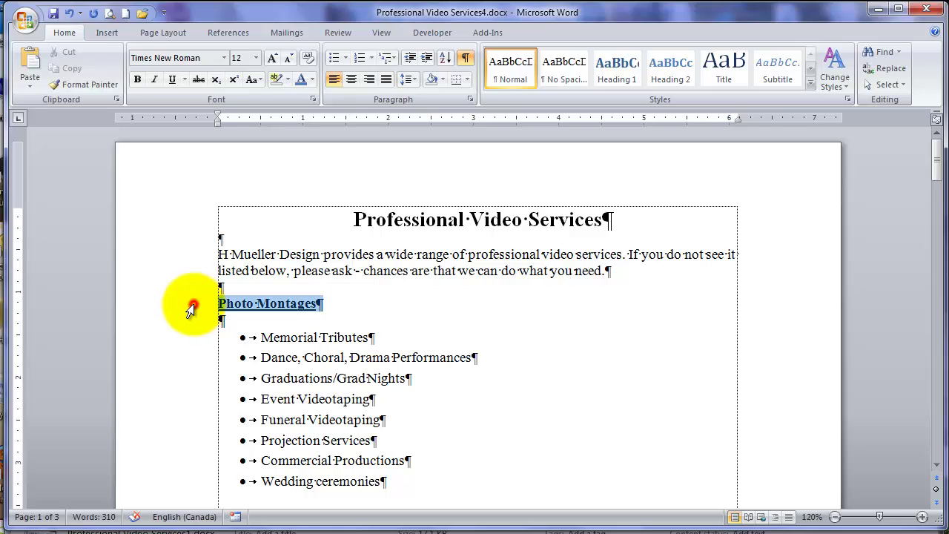
click(174, 81)
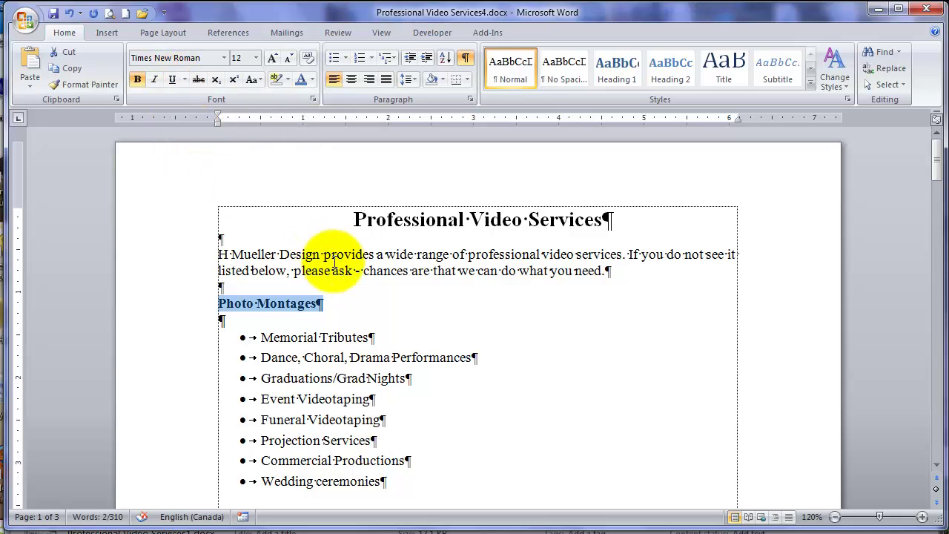
click(345, 293)
click(192, 301)
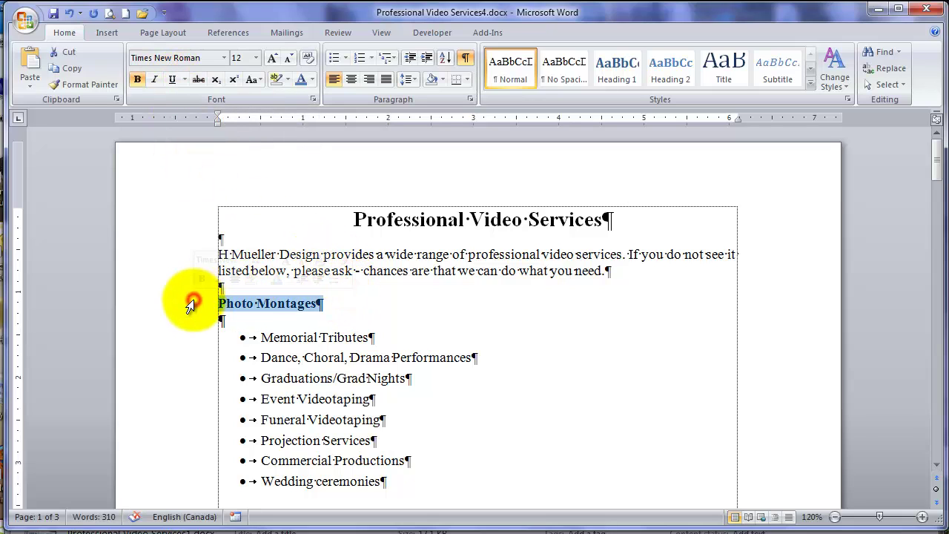
click(272, 59)
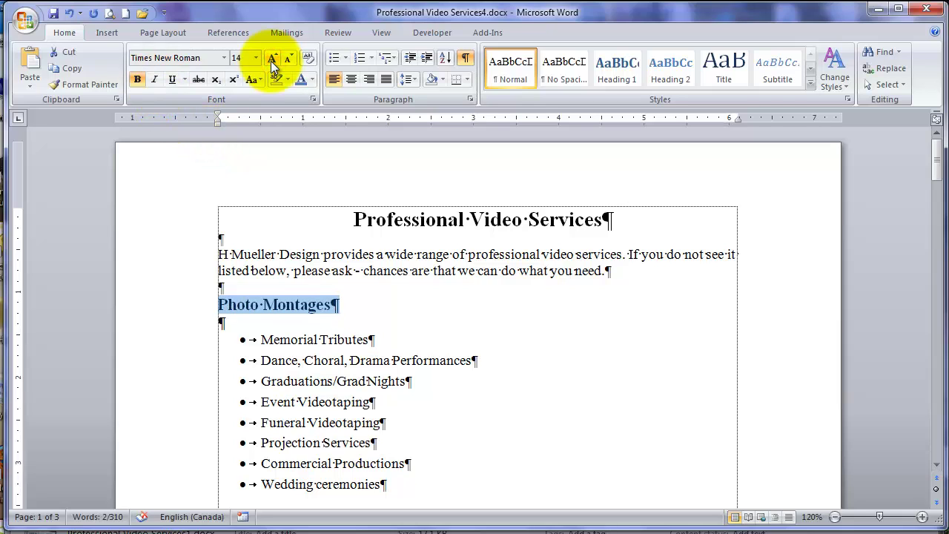
click(377, 299)
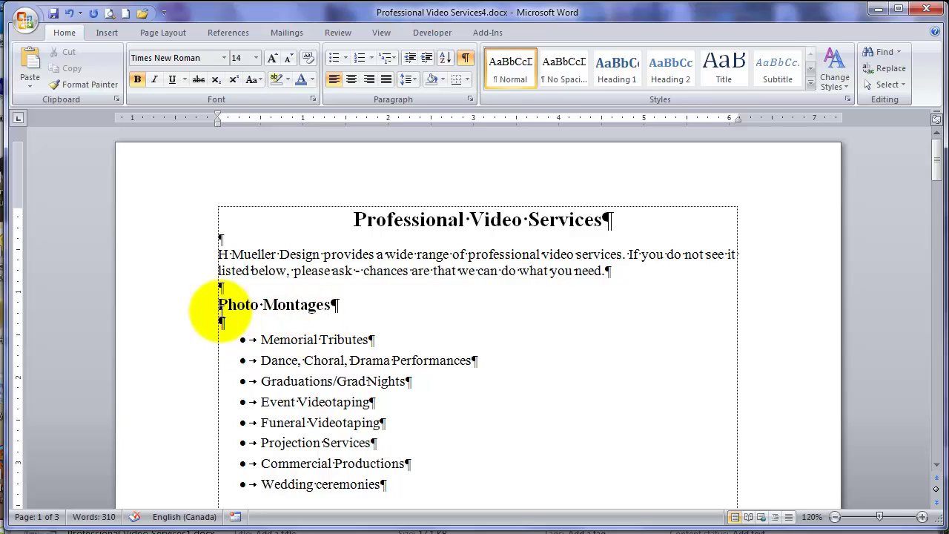
click(180, 310)
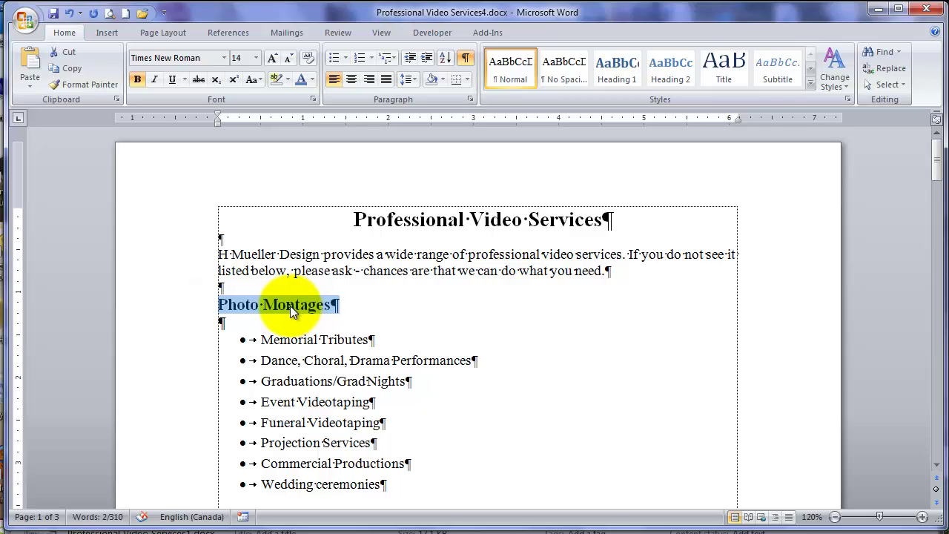
right_click(290, 306)
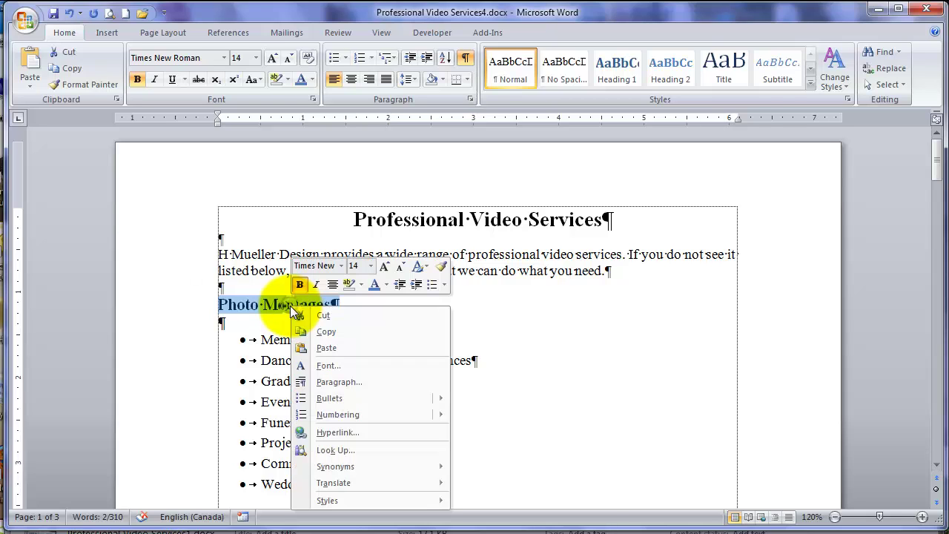
click(350, 383)
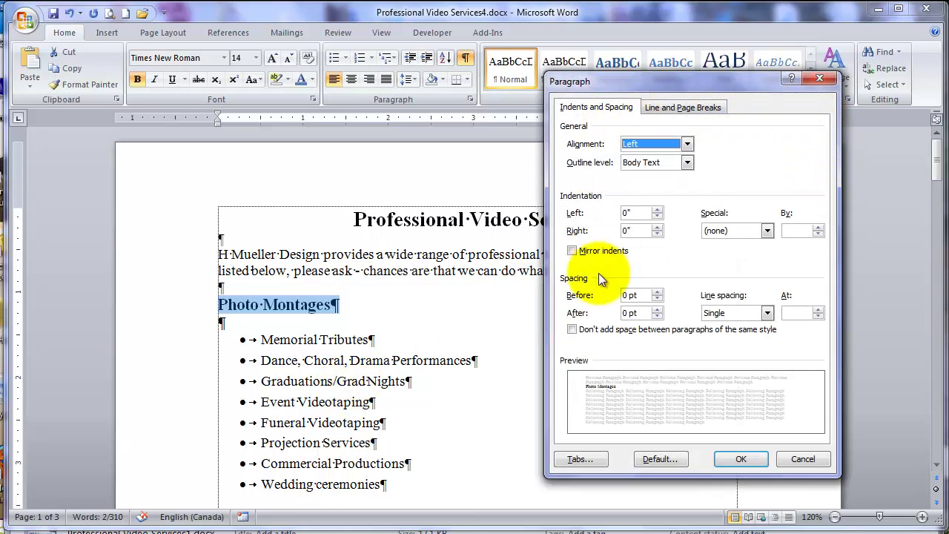
click(820, 79)
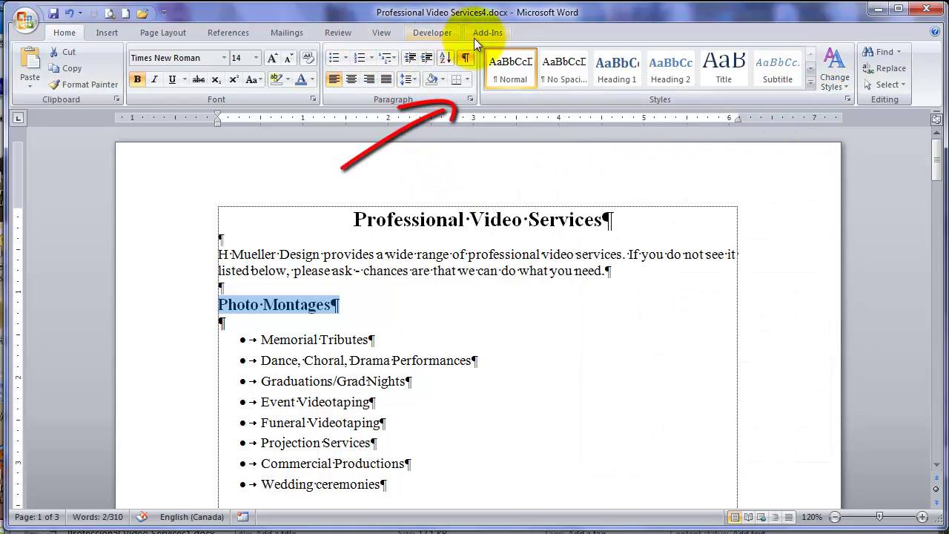
Set the Photo Montages heading's paragraph spacing to 12 pt before and 6 pt after.
click(470, 100)
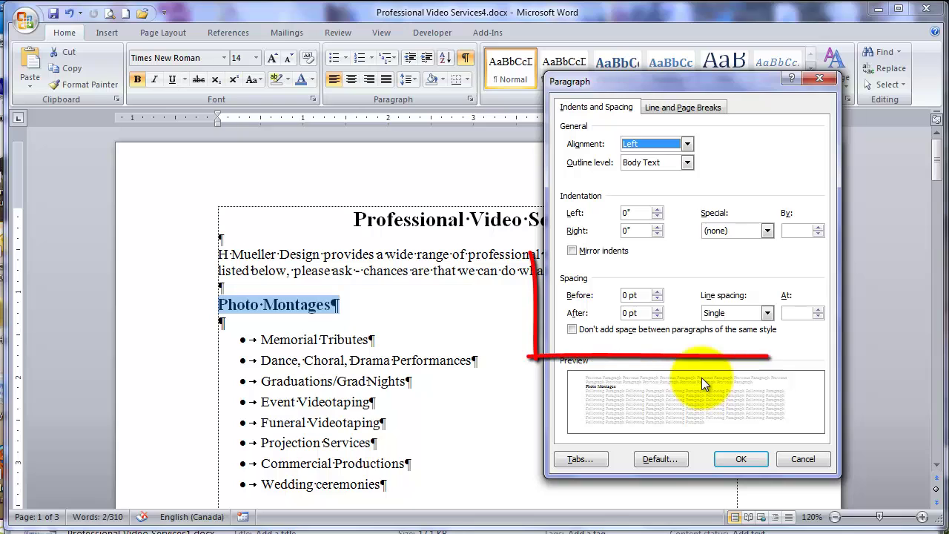
click(658, 292)
click(658, 292)
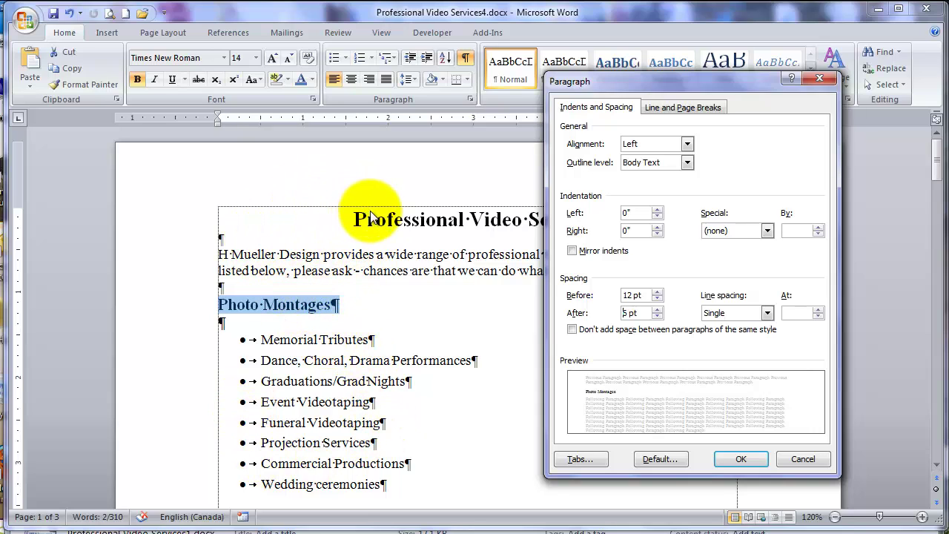
click(742, 459)
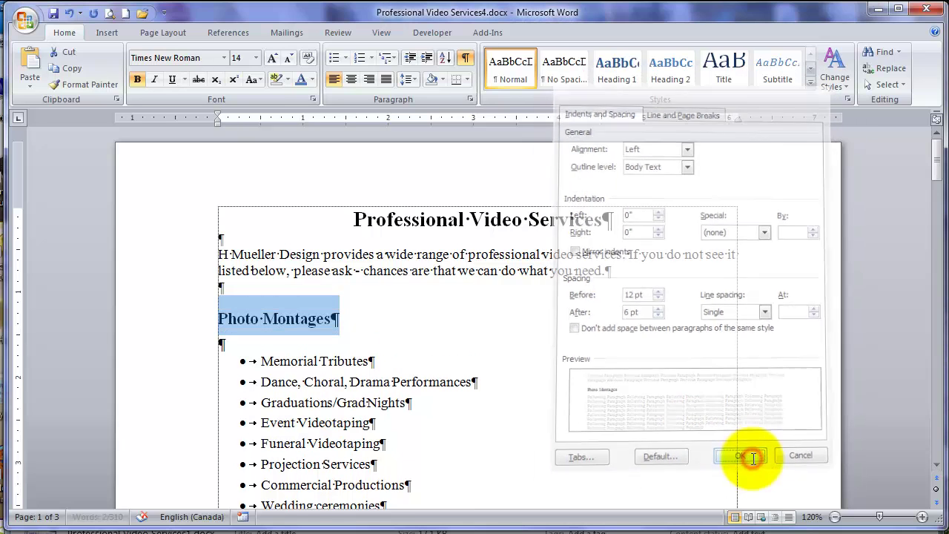
click(450, 343)
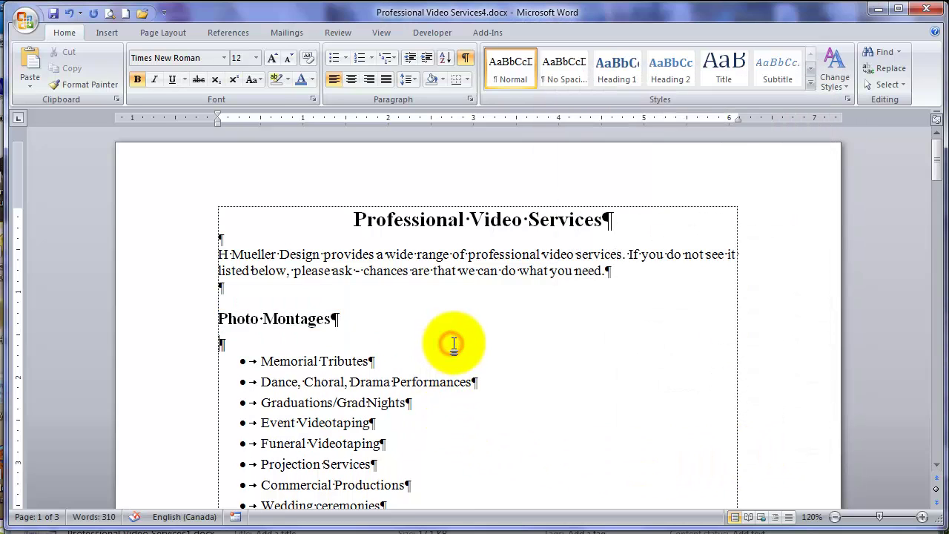
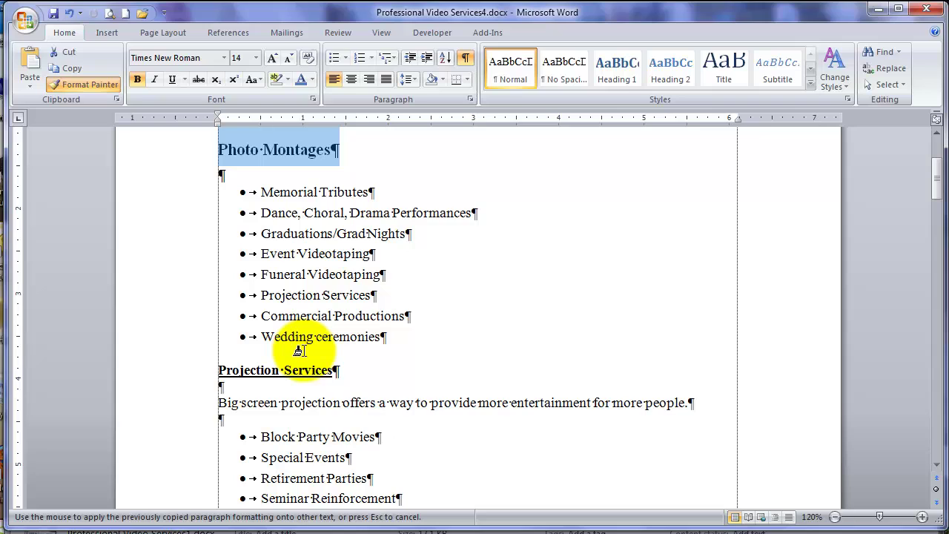
Apply the Photo Montages heading's formatting to the Projection Services and Event Videotaping headings with Format Painter.
mouse_move(335, 370)
mouse_down()
mouse_move(195, 371)
mouse_move(195, 380)
mouse_up()
scroll(393, 380, down, 3)
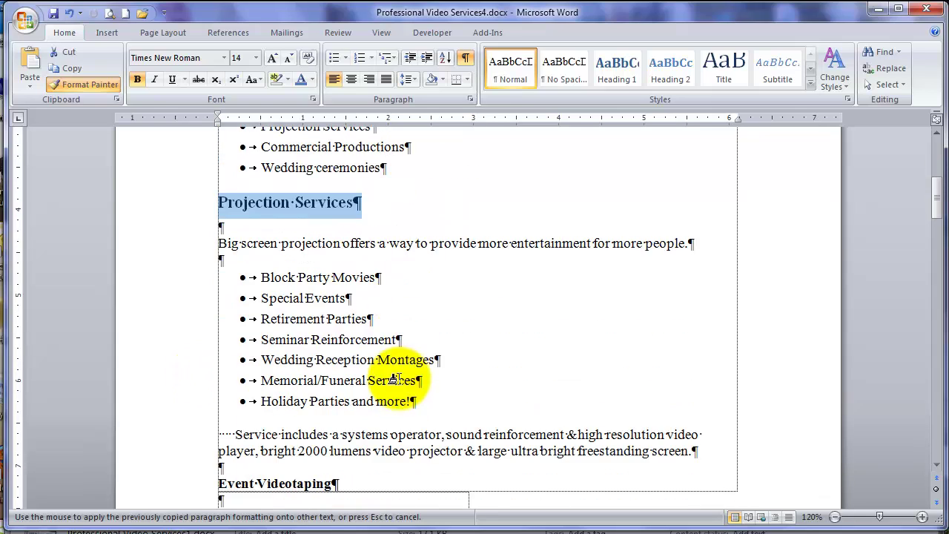
scroll(394, 380, down, 1)
scroll(488, 330, down, 3)
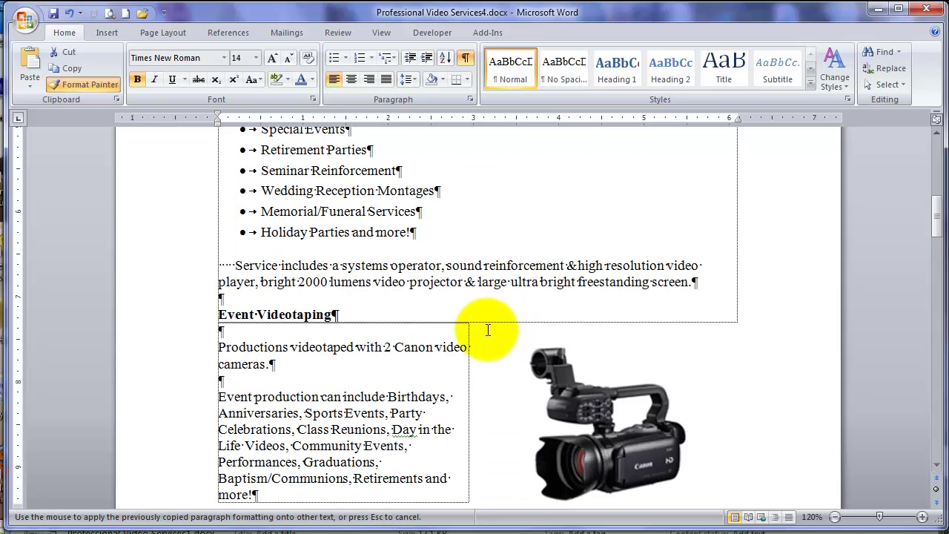
mouse_move(352, 315)
mouse_down()
mouse_move(210, 318)
mouse_move(225, 318)
mouse_up()
Apply the same copied heading formatting to the Photo Montage and Video Vignettes headings on the second page.
scroll(409, 313, down, 5)
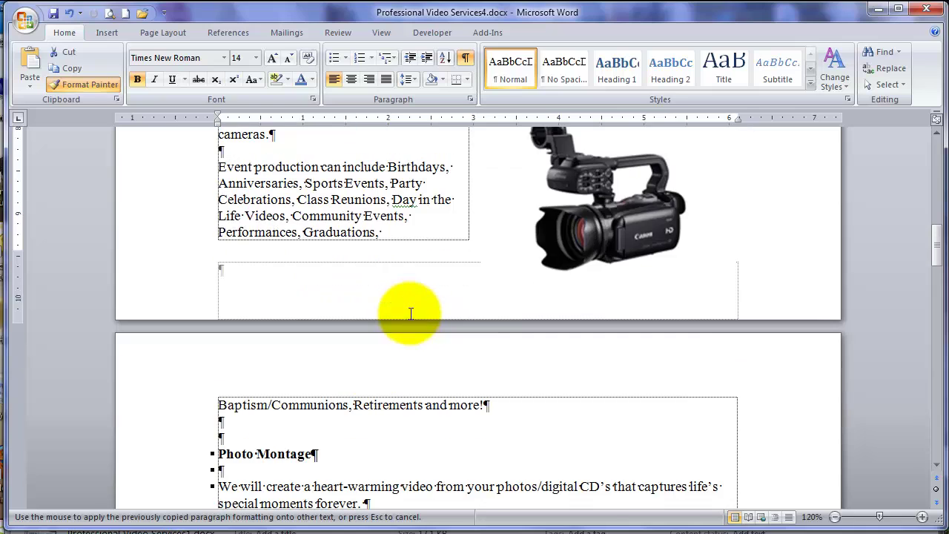
scroll(410, 315, down, 3)
mouse_move(343, 321)
mouse_down()
mouse_move(186, 322)
mouse_move(184, 333)
mouse_up()
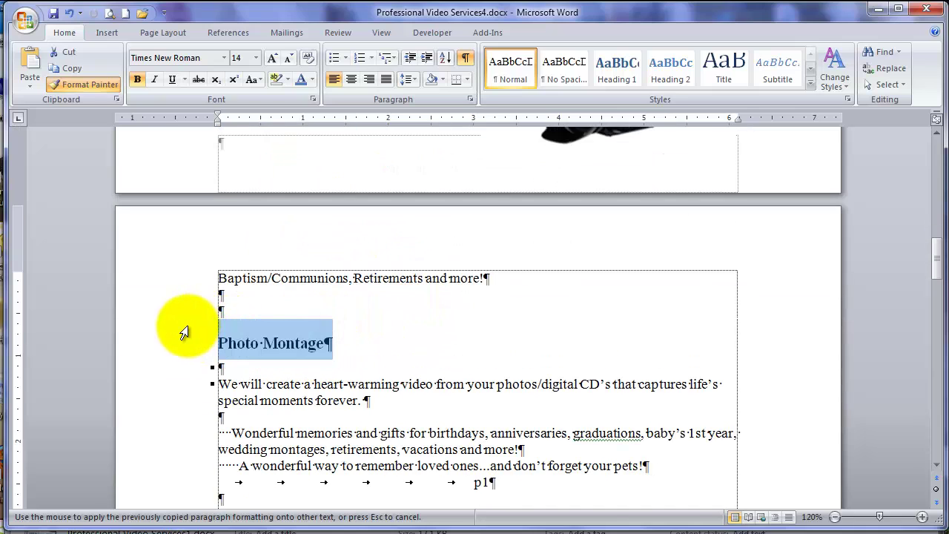
scroll(361, 345, down, 6)
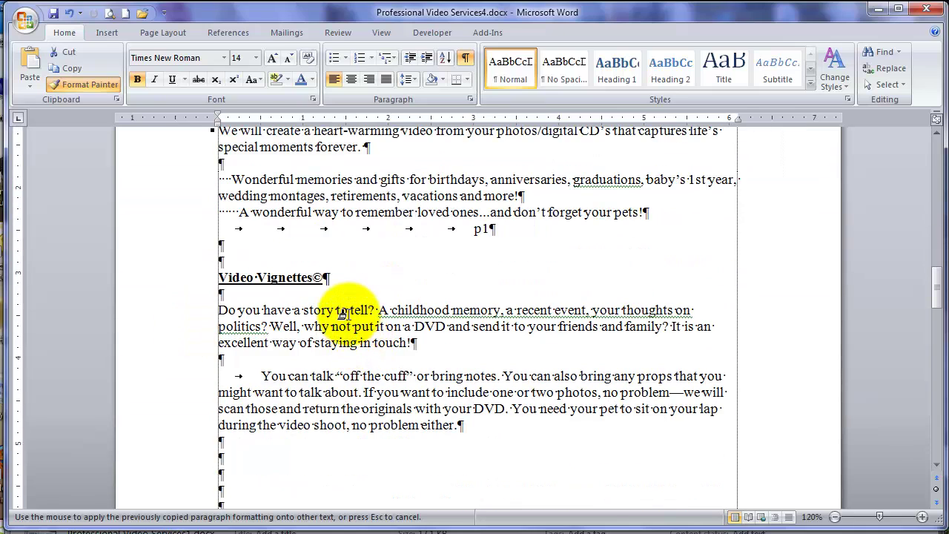
drag(345, 278, 169, 286)
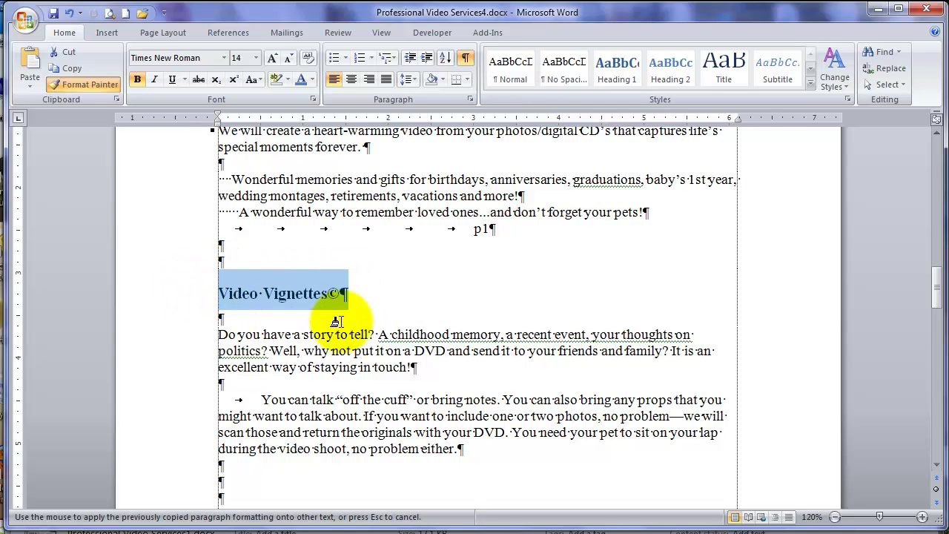
scroll(394, 329, down, 4)
scroll(401, 324, up, 12)
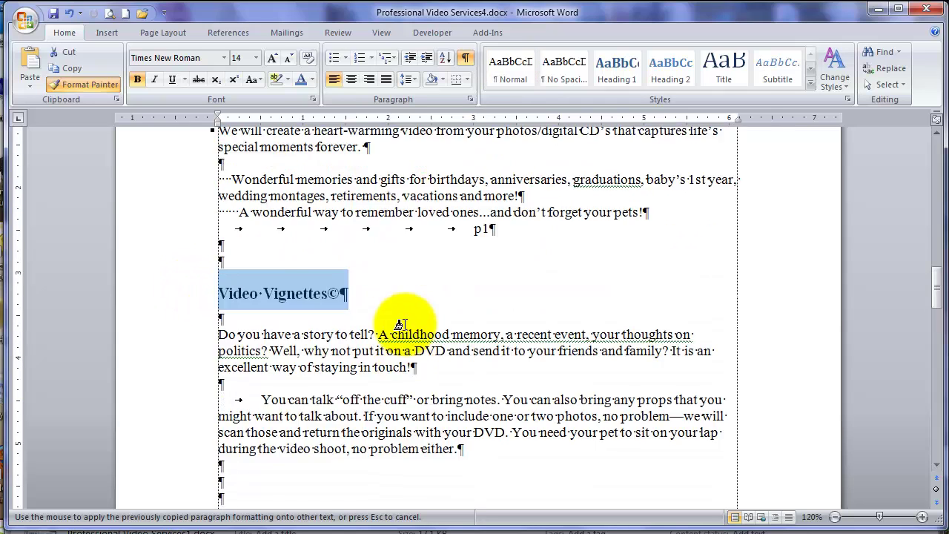
scroll(400, 320, up, 3)
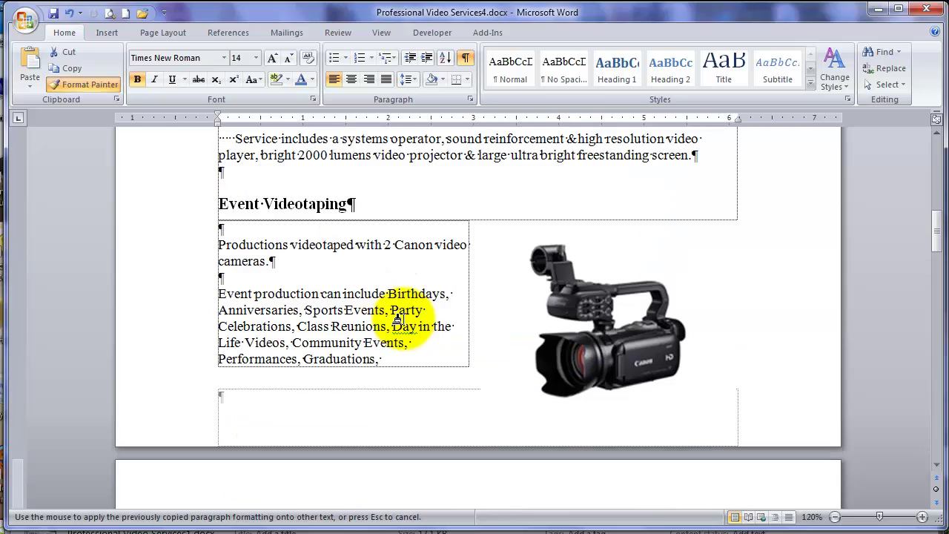
Turn off Format Painter mode.
scroll(397, 318, up, 7)
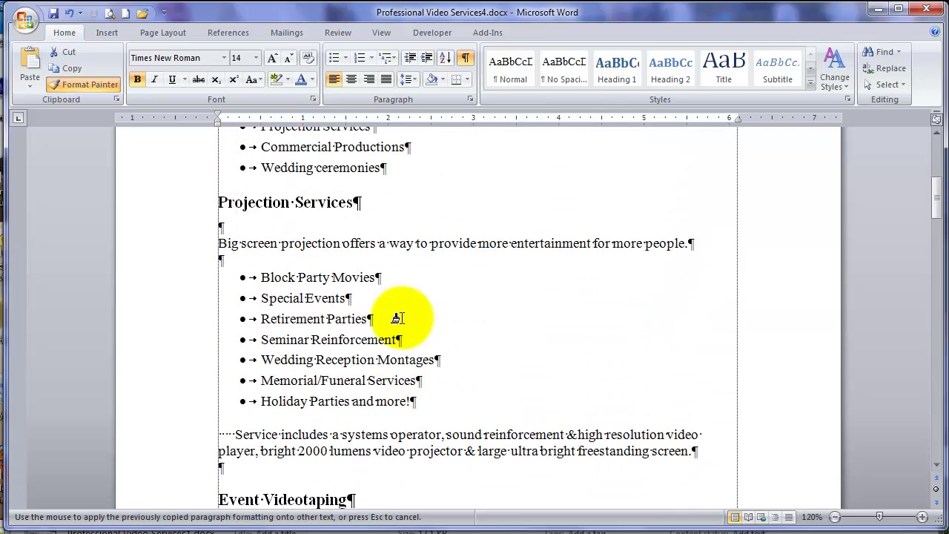
scroll(397, 315, up, 4)
scroll(375, 196, up, 3)
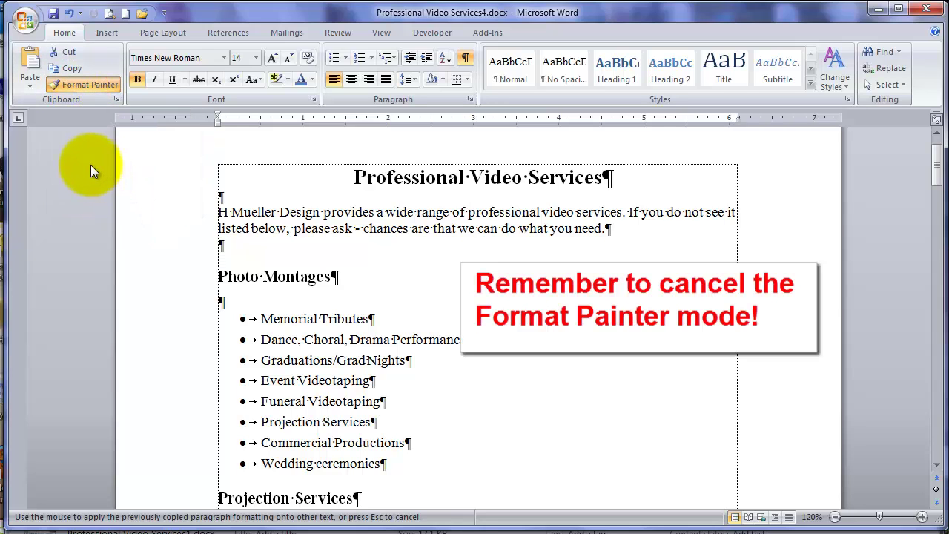
click(104, 83)
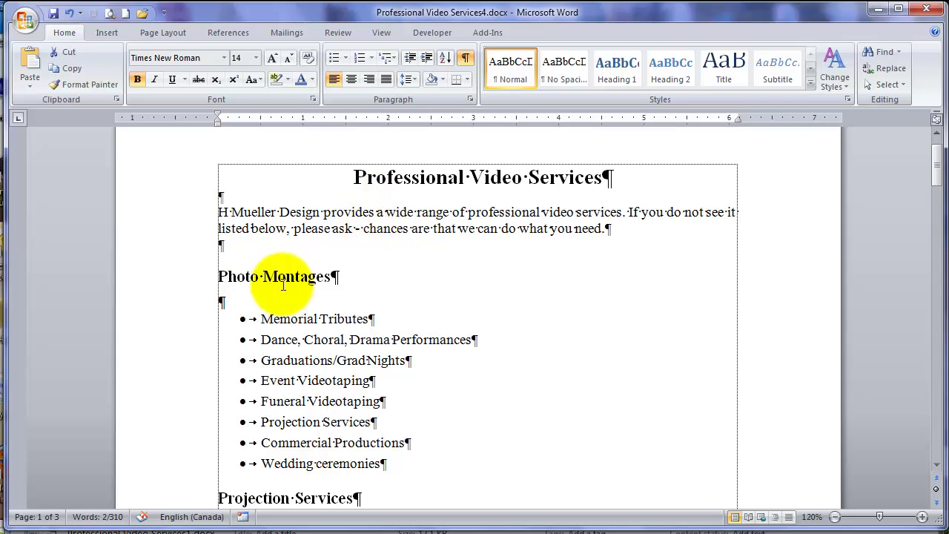
Delete the blank paragraphs directly below and above the Photo Montages heading on the first page.
click(248, 302)
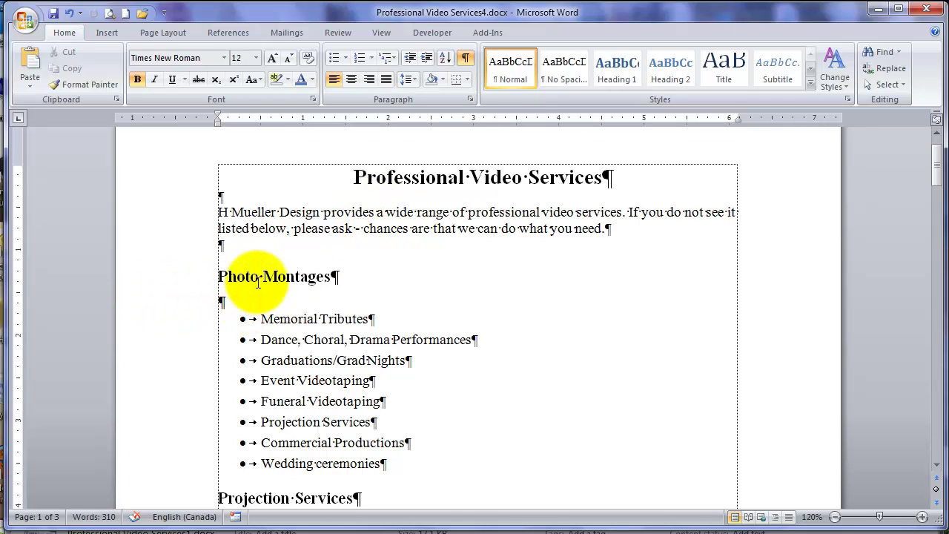
click(195, 304)
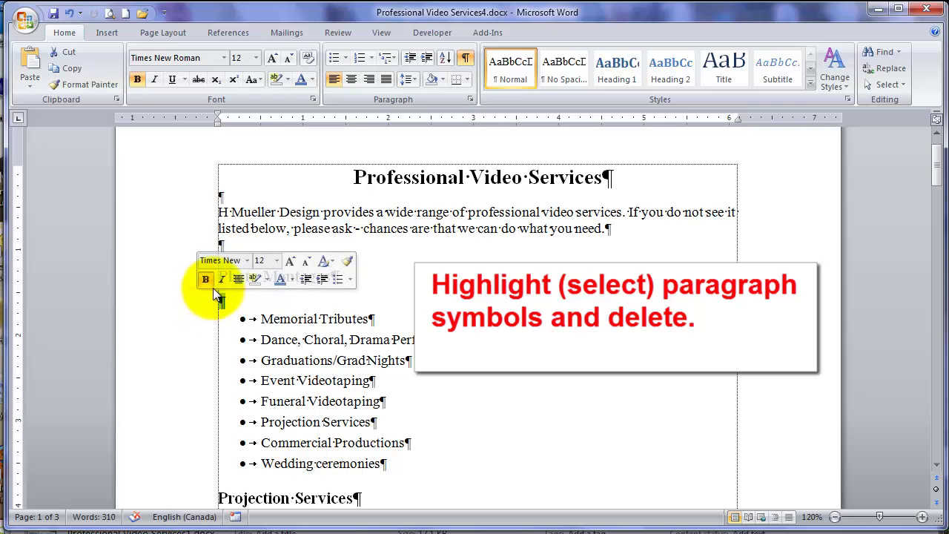
key(Delete)
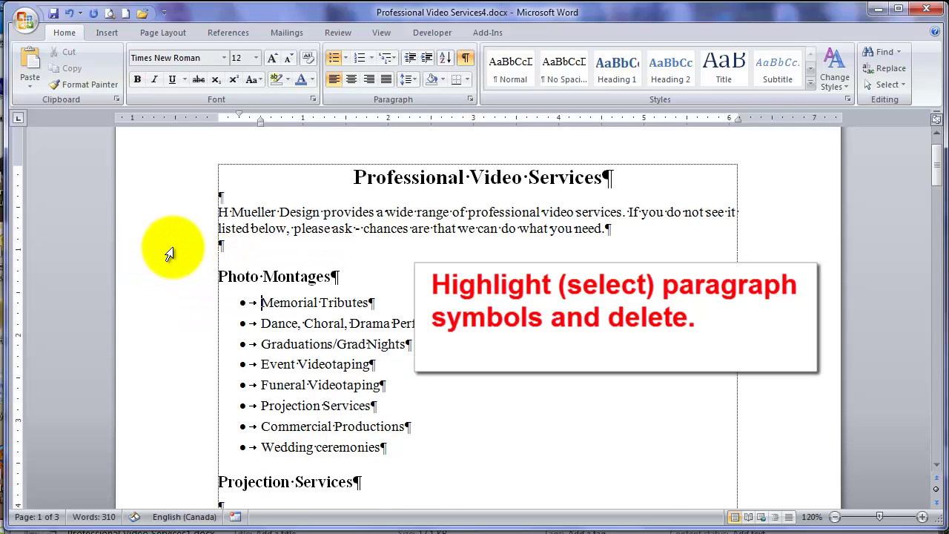
click(170, 245)
key(Delete)
Delete the blank paragraph directly beneath the Projection Services heading and the one beneath the Event Videotaping heading.
scroll(170, 248, down, 3)
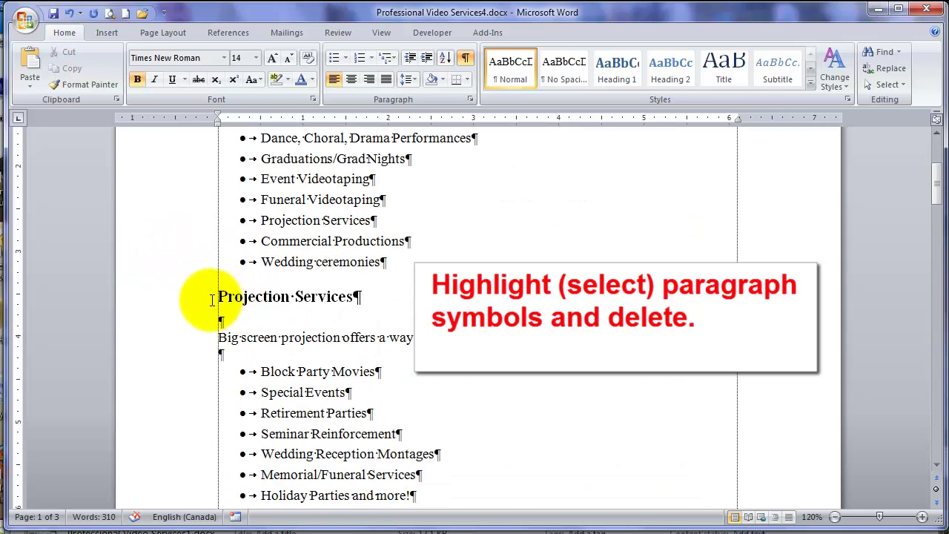
click(190, 322)
key(Delete)
scroll(187, 323, down, 3)
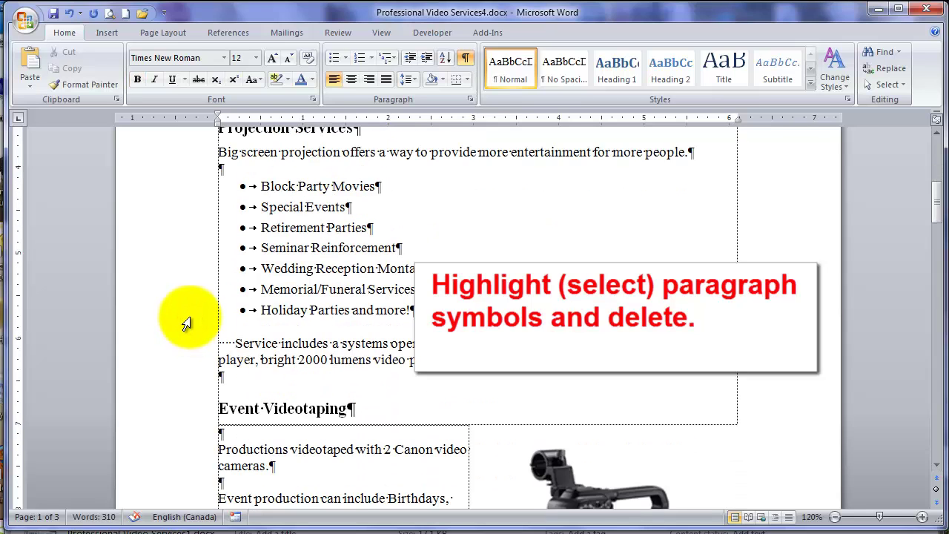
scroll(186, 322, down, 3)
click(190, 308)
key(Delete)
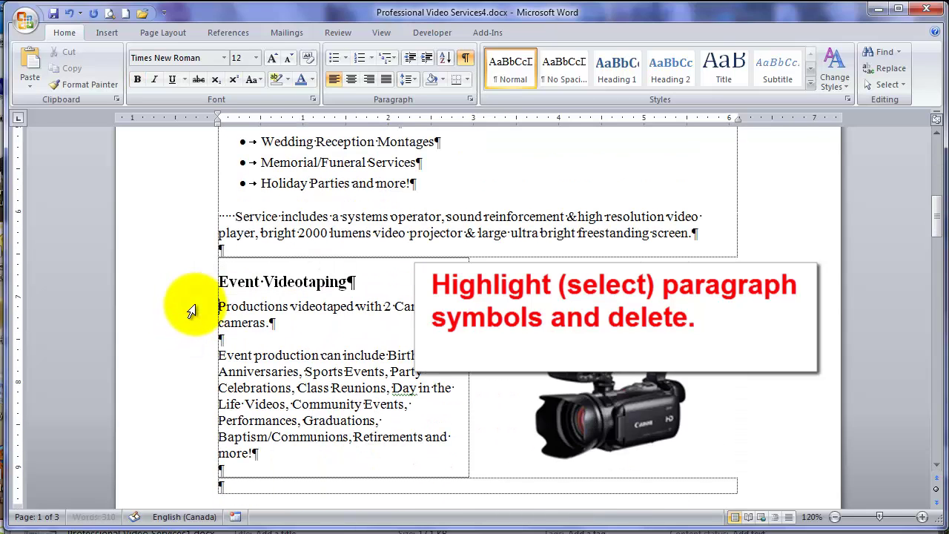
Delete the blank paragraph below the Photo Montage heading and the blank paragraphs above and below the Video Vignettes heading.
scroll(189, 315, down, 8)
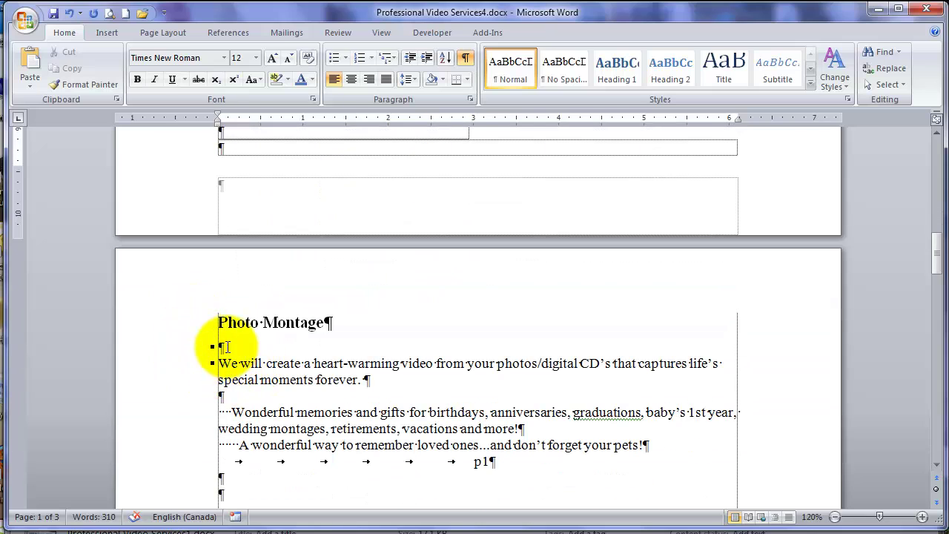
click(178, 347)
key(Delete)
scroll(180, 353, down, 2)
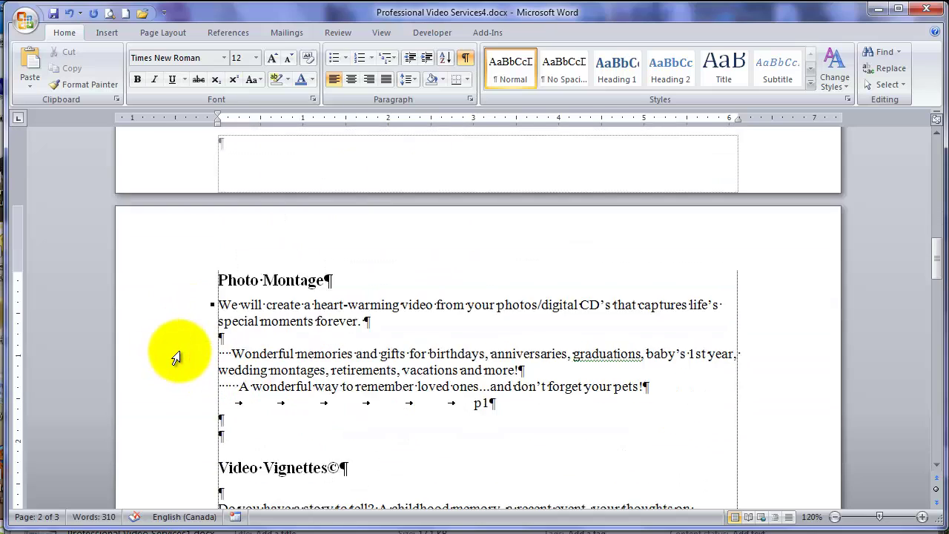
drag(186, 376, 186, 394)
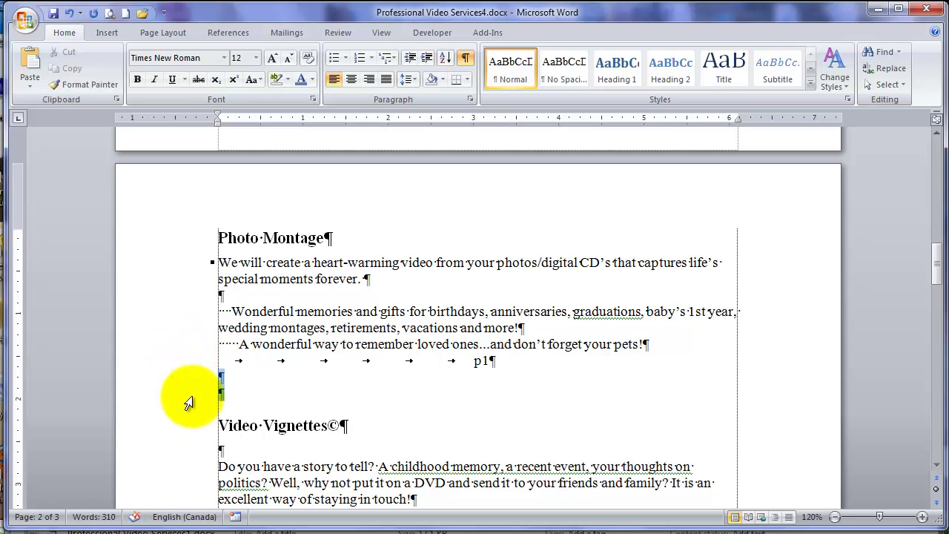
key(Delete)
click(191, 417)
key(Delete)
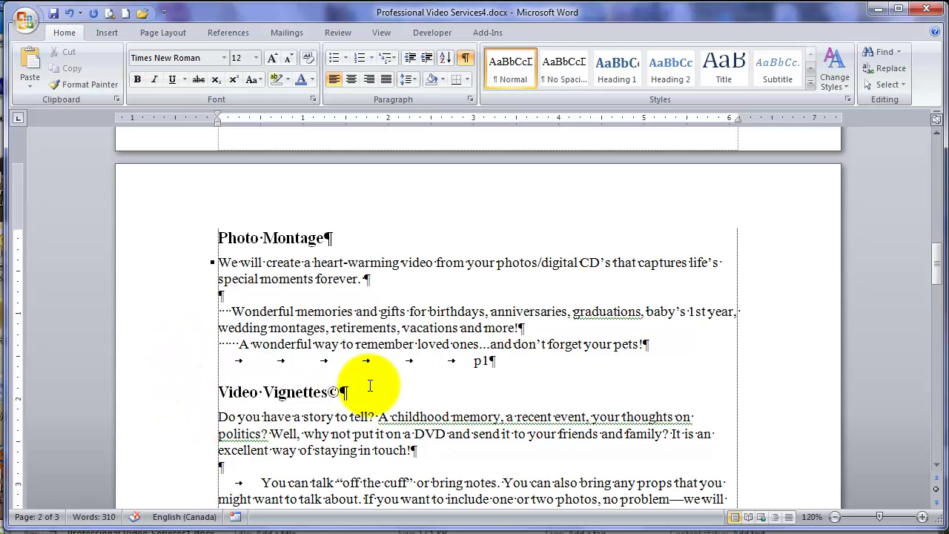
Review the title, heading formatting and spacing throughout the document, and examine the manually typed page numbers and blank lines.
scroll(370, 382, down, 3)
scroll(373, 378, up, 4)
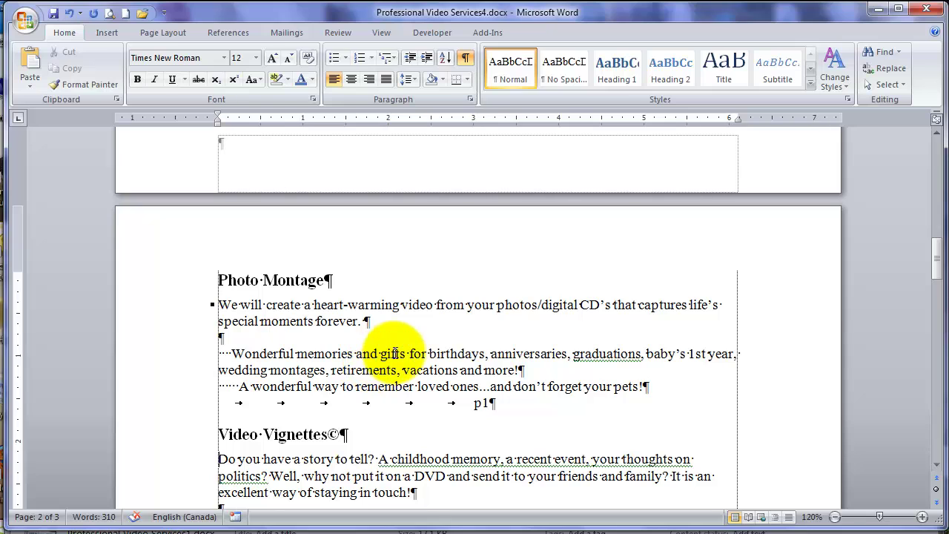
scroll(393, 353, up, 15)
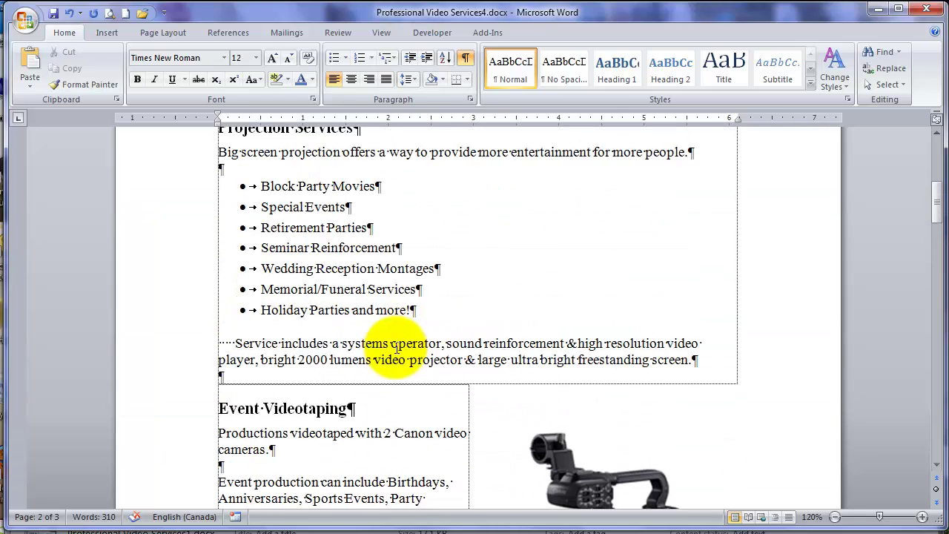
scroll(397, 348, up, 5)
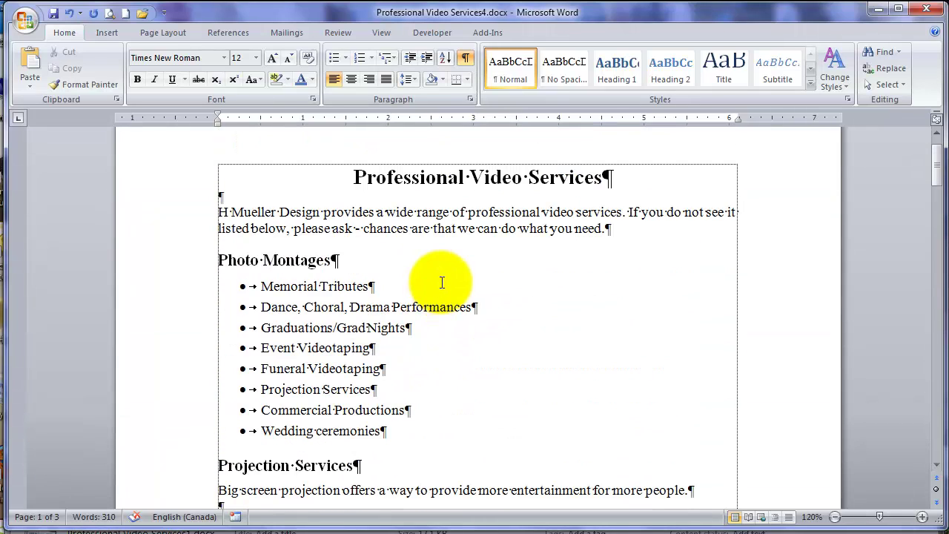
click(153, 180)
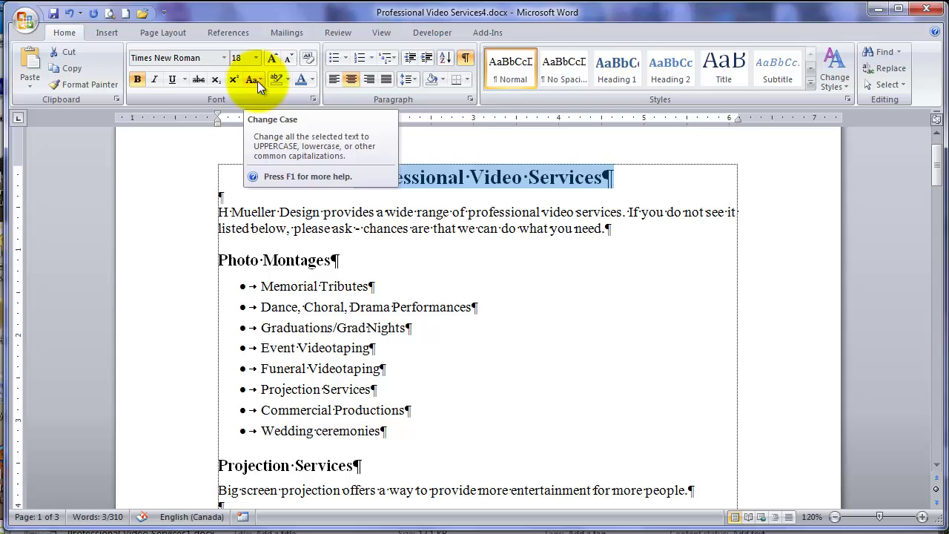
click(568, 178)
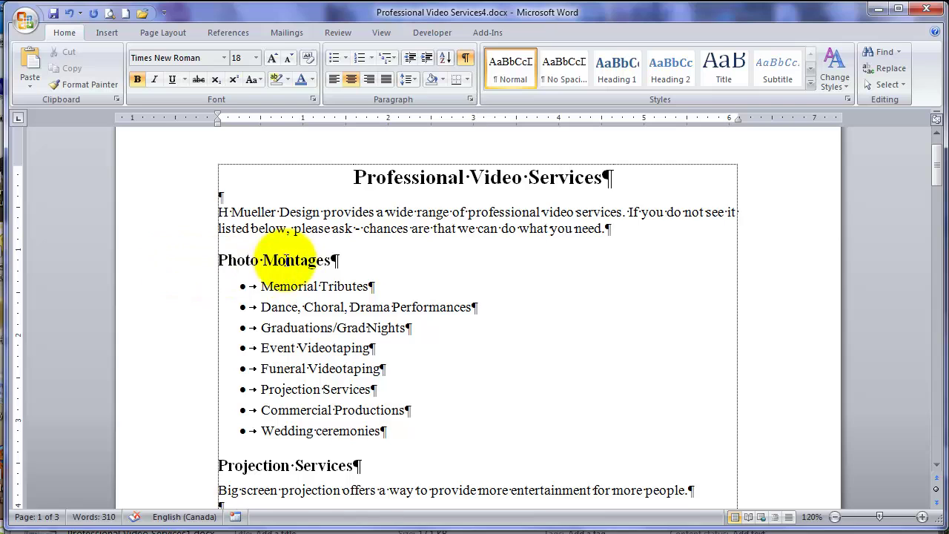
scroll(282, 260, down, 3)
scroll(319, 445, down, 9)
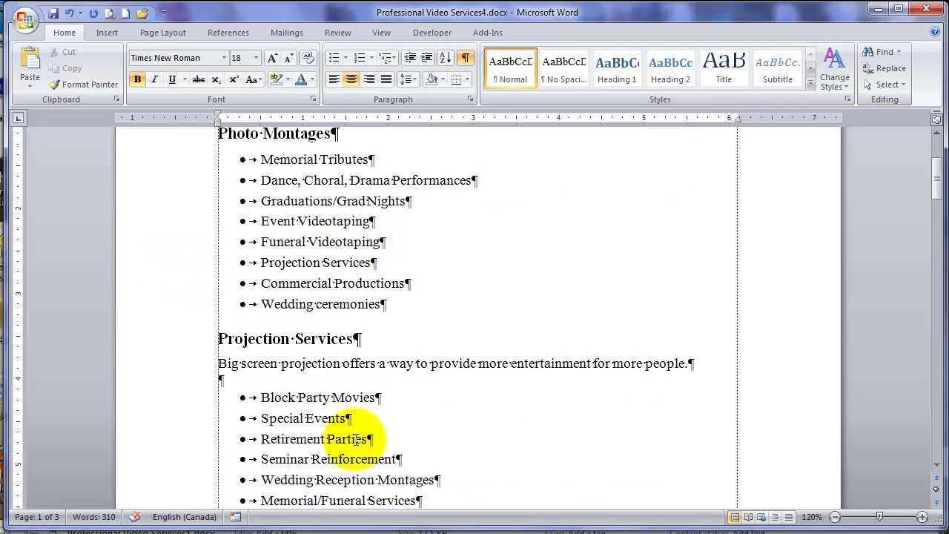
scroll(435, 403, up, 1)
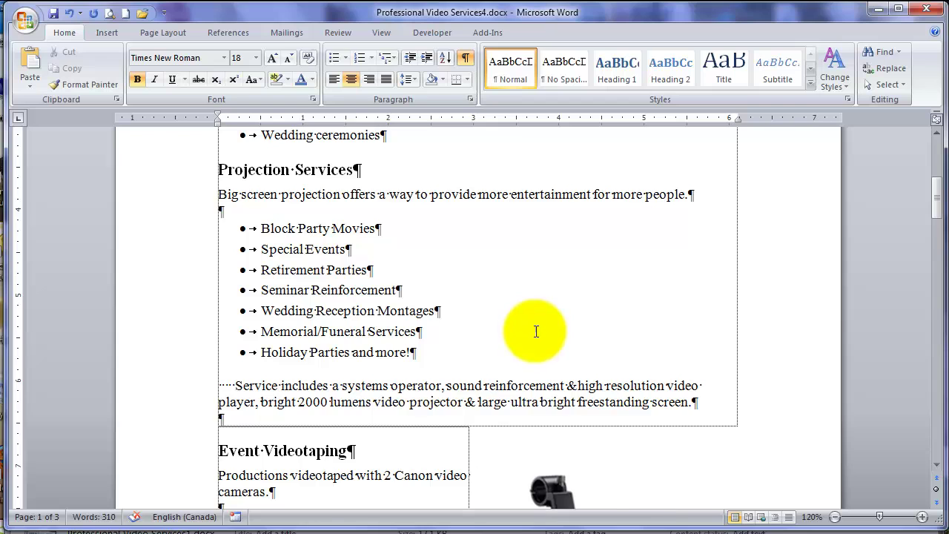
scroll(531, 331, down, 3)
scroll(531, 332, down, 18)
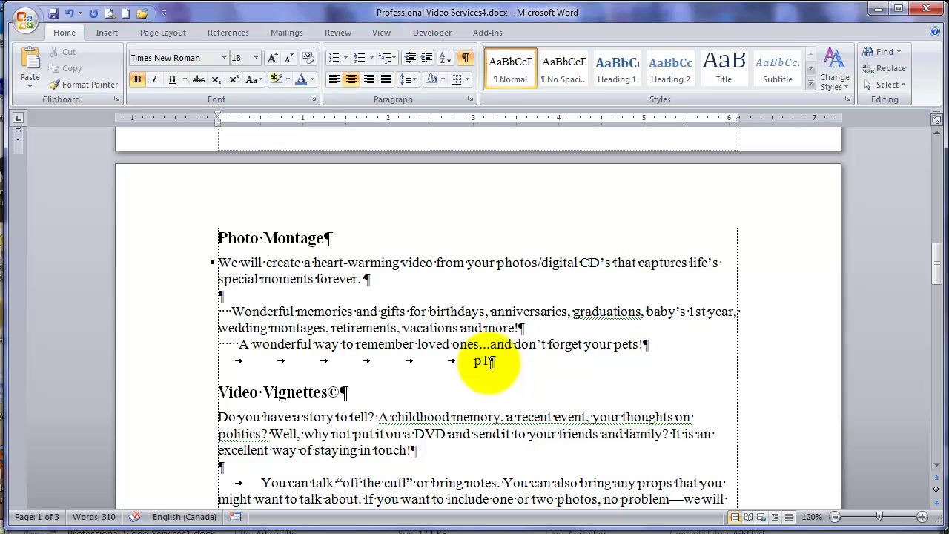
scroll(489, 362, up, 3)
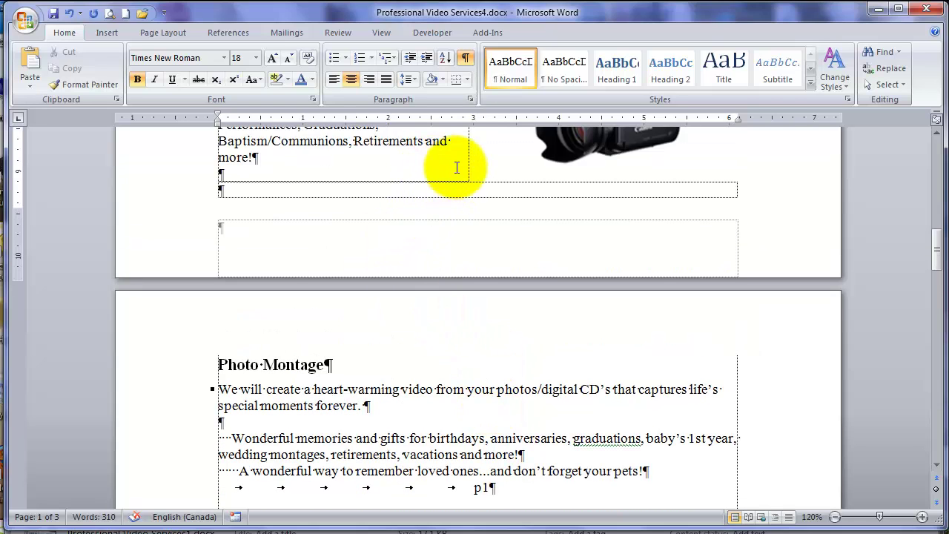
mouse_move(939, 248)
mouse_down()
mouse_move(939, 170)
mouse_move(943, 261)
mouse_up()
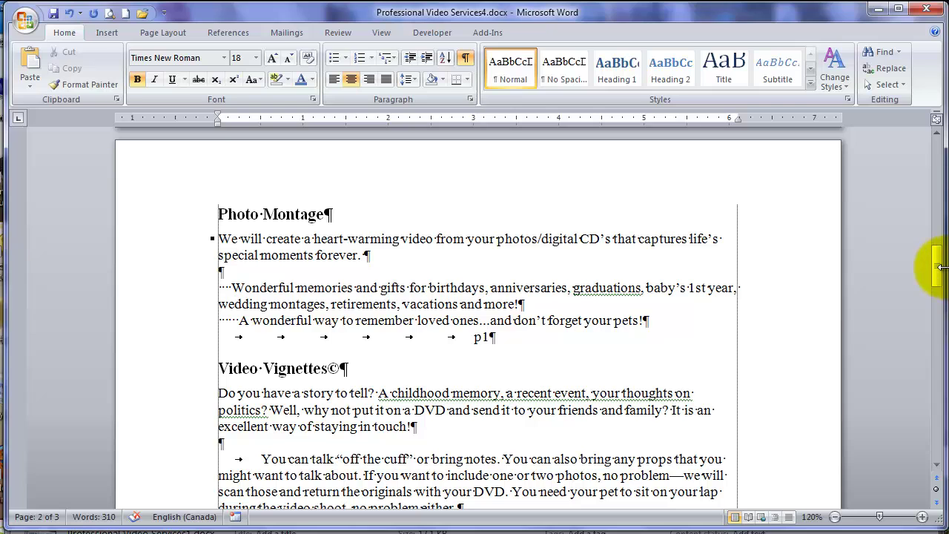
drag(936, 261, 937, 343)
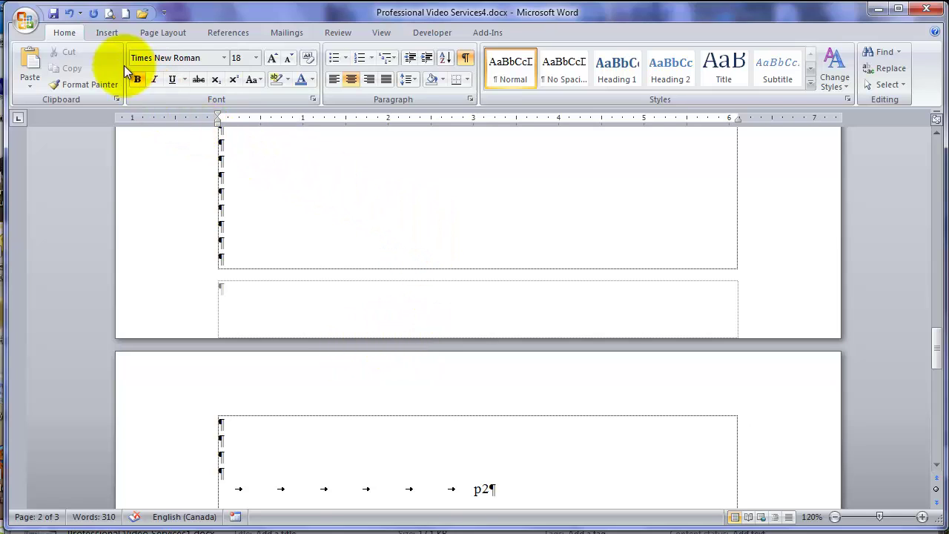
Insert automatic page numbers at the bottom of the page in the centred Plain Number 2 style, and close the footer.
click(107, 32)
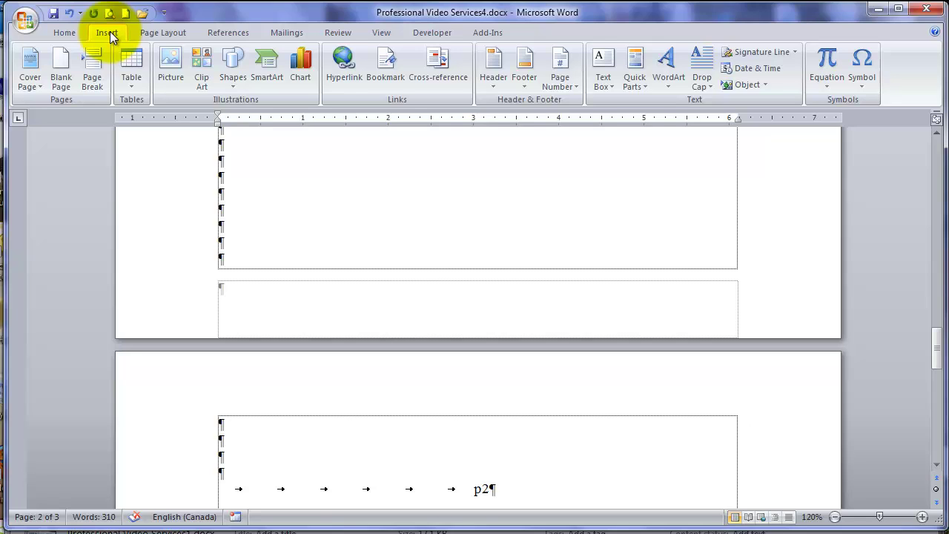
click(576, 86)
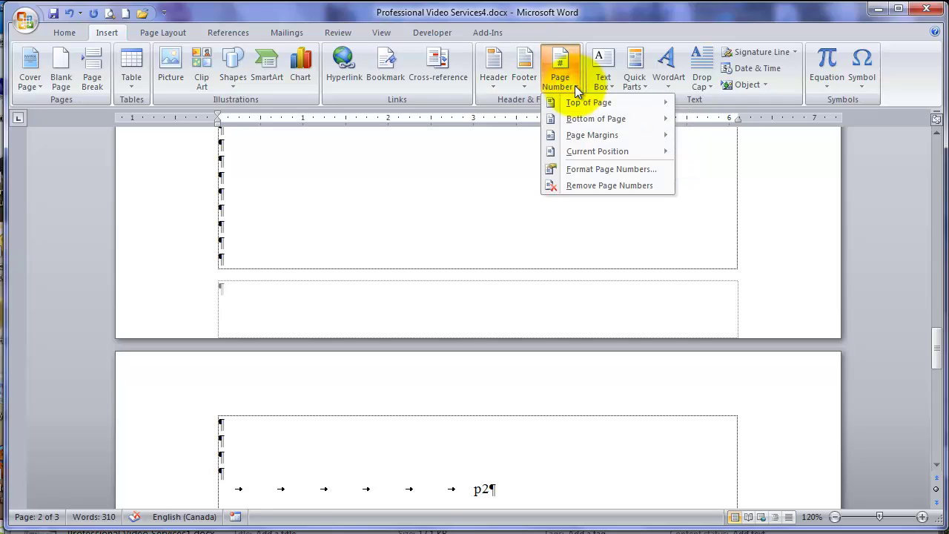
mouse_move(578, 119)
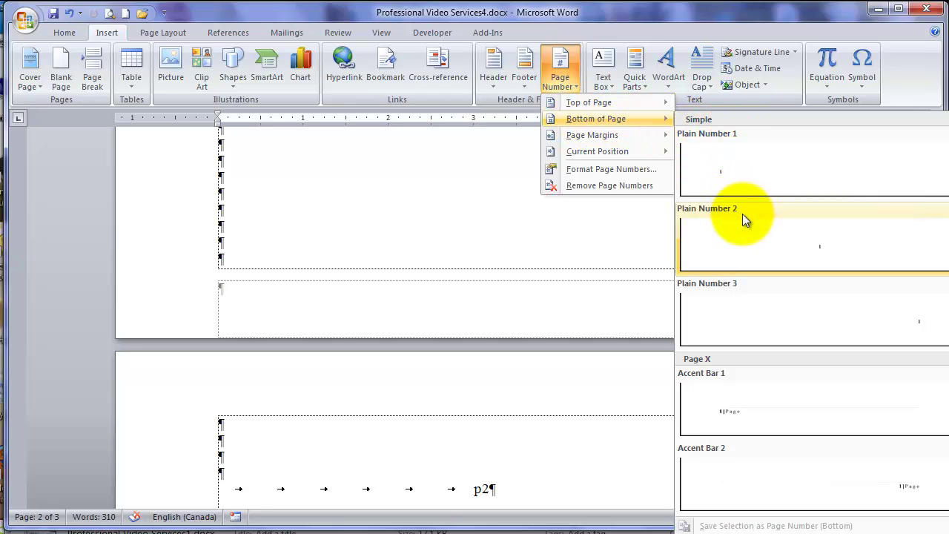
click(820, 247)
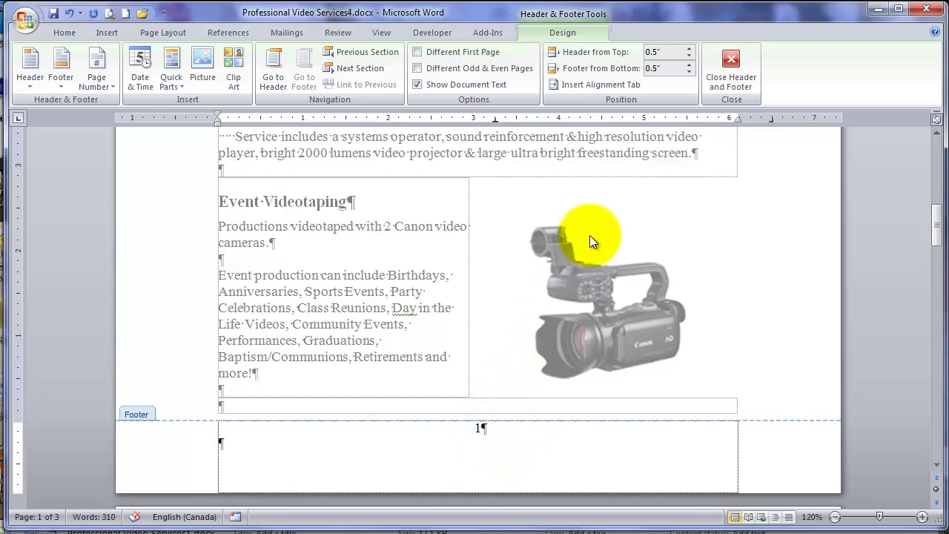
click(731, 67)
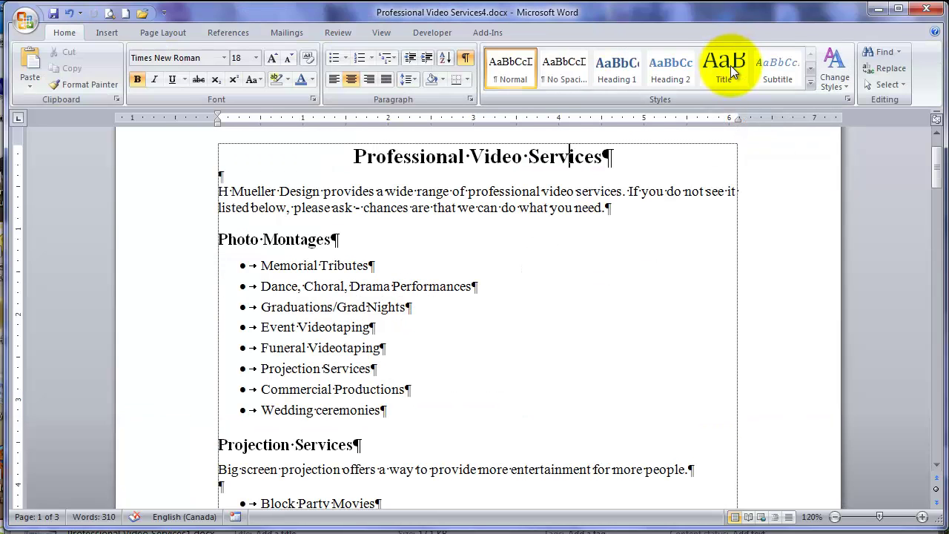
Delete the tabbed line with the manually typed page number p1 above the Video Vignettes heading.
drag(935, 157, 933, 268)
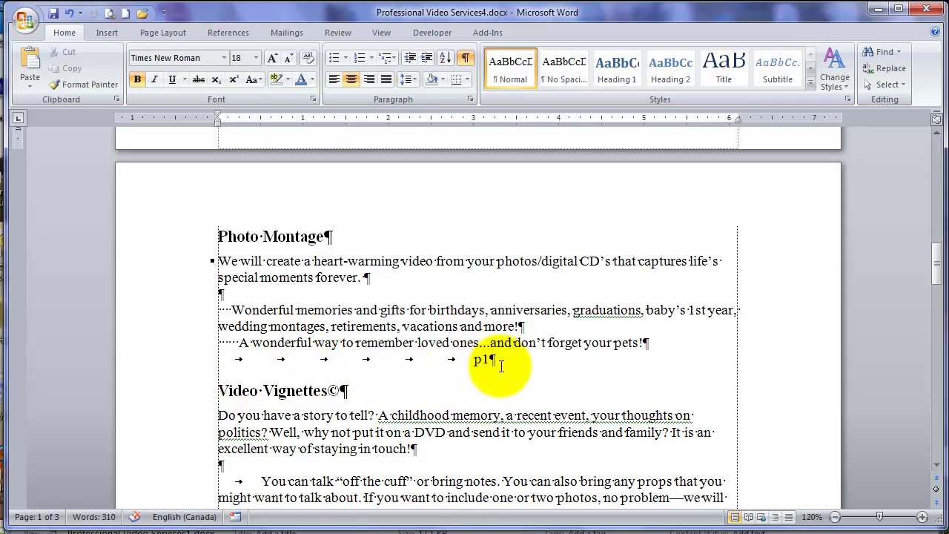
click(198, 363)
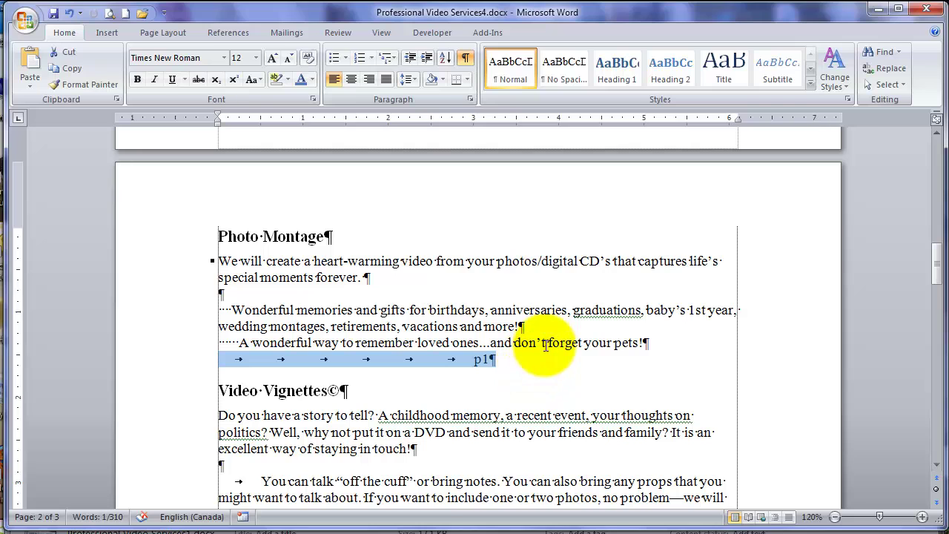
key(Delete)
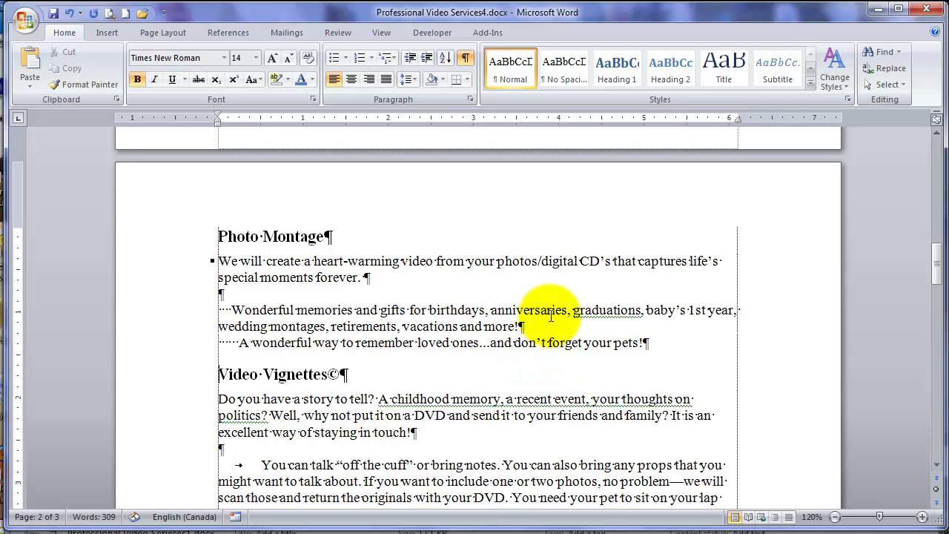
Delete the manually typed p2 line and all blank paragraphs after the last Video Vignettes paragraph, and return to the document's start.
scroll(444, 377, down, 2)
scroll(443, 376, down, 4)
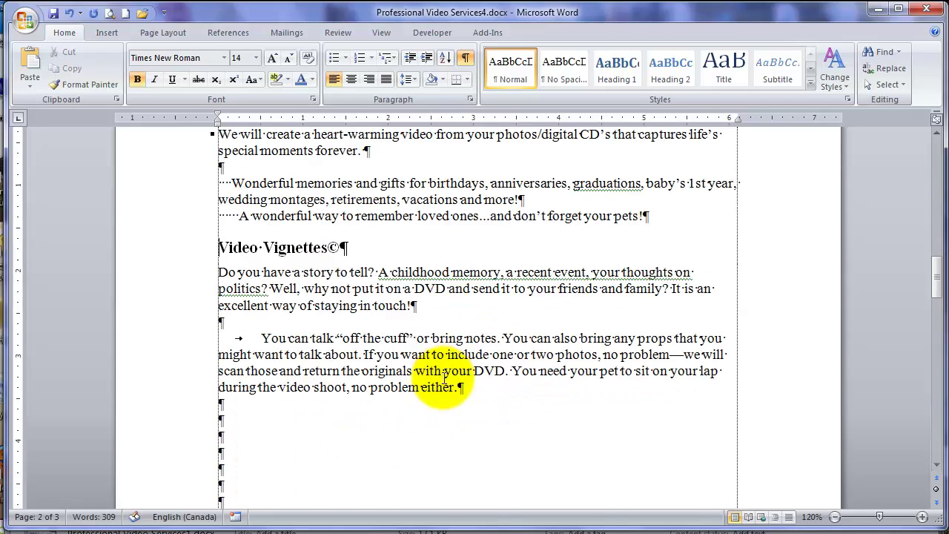
scroll(437, 348, down, 14)
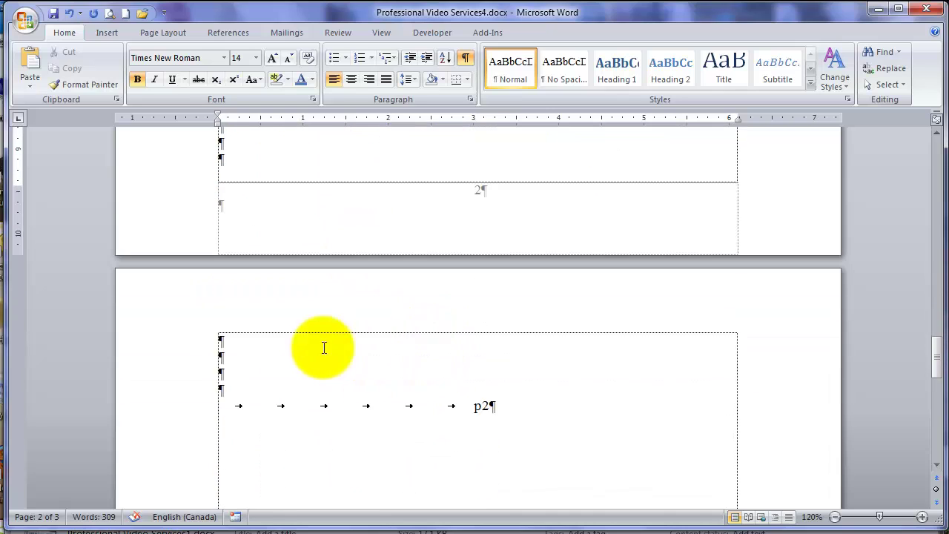
click(173, 414)
drag(173, 414, 221, 217)
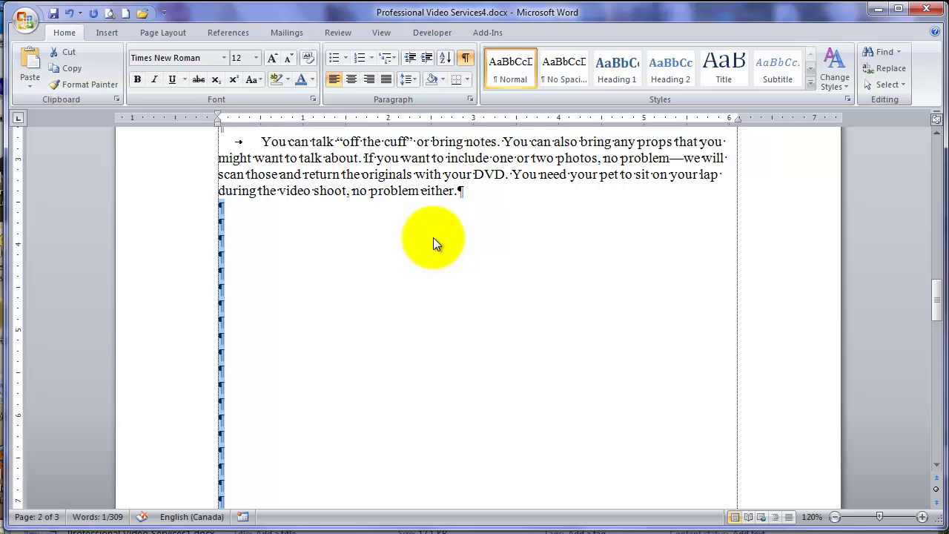
key(Delete)
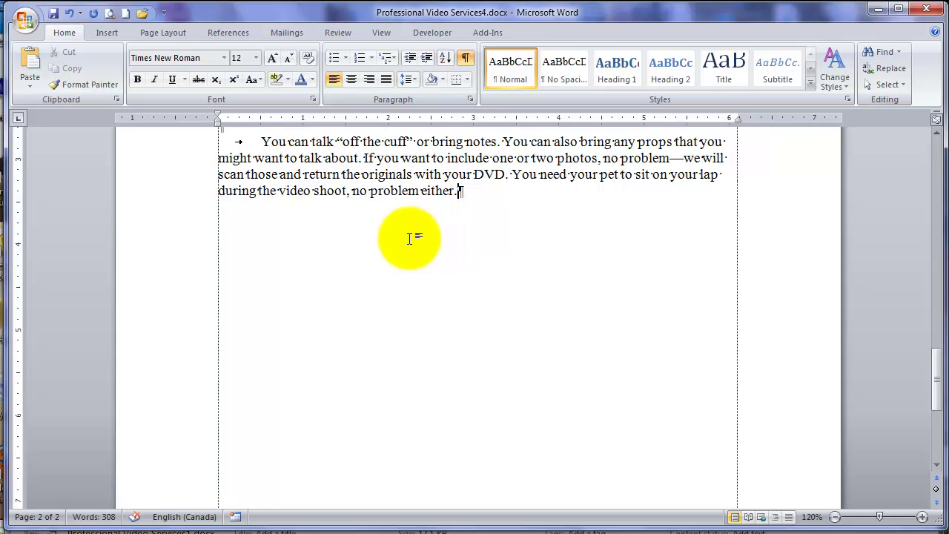
scroll(410, 239, up, 15)
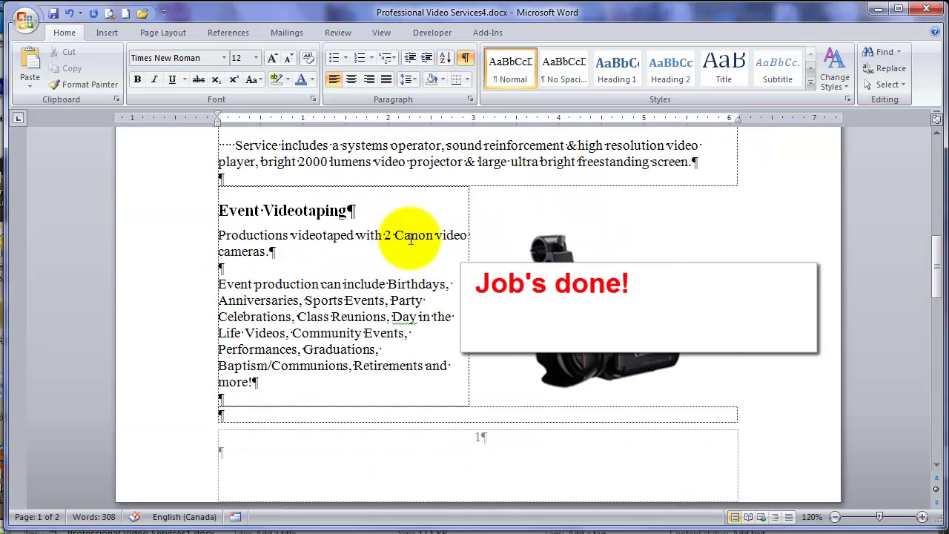
scroll(410, 238, up, 12)
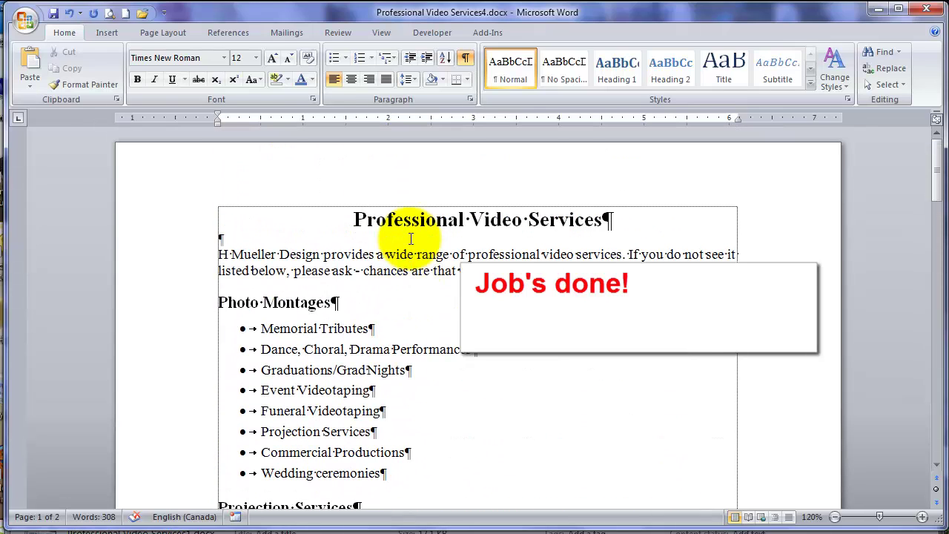